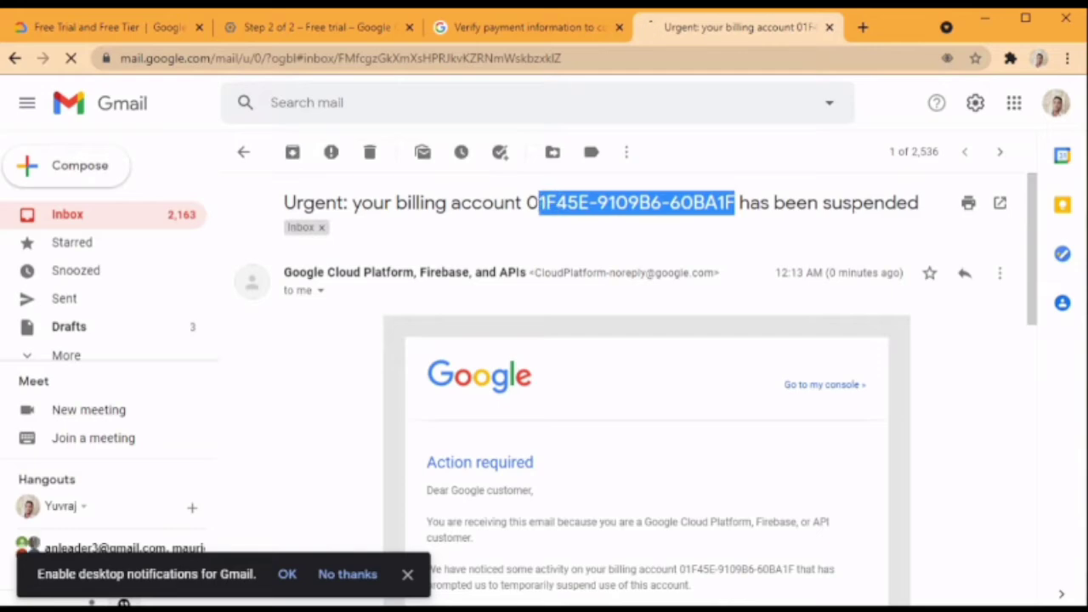
pyautogui.rightClick(532, 217)
pyautogui.click(549, 240)
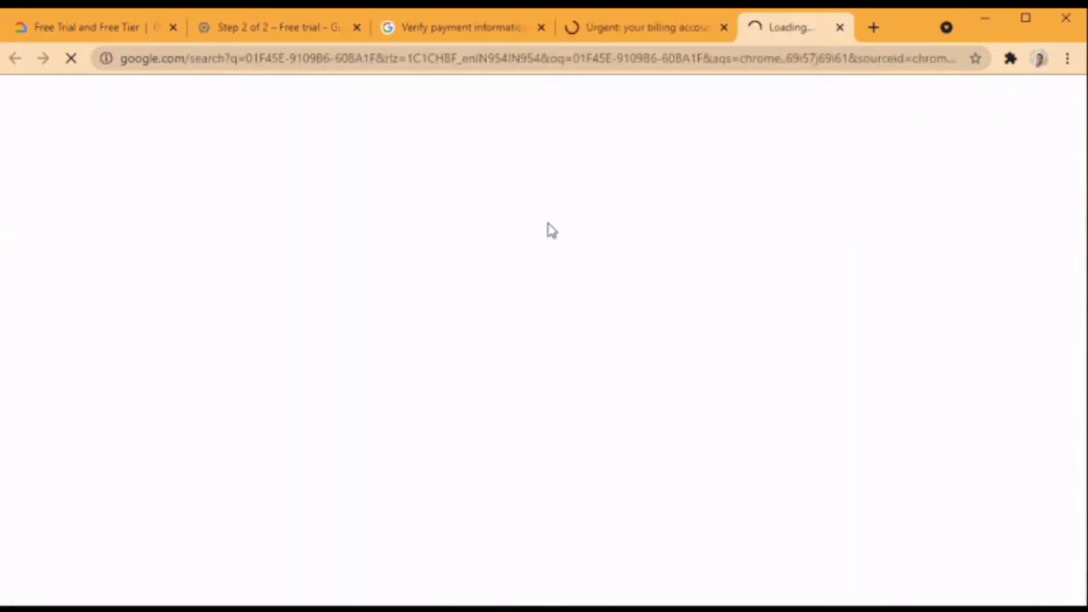
pyautogui.click(844, 28)
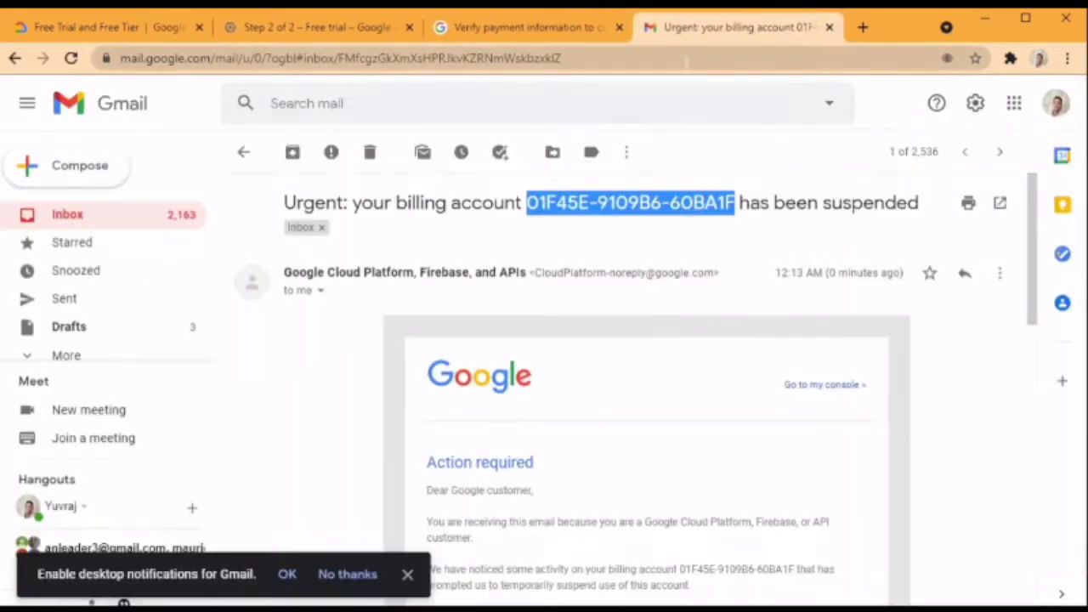
# Copy the billing account ID from the suspension email's subject into the verification form's Billing Account ID field.
pyautogui.rightClick(685, 222)
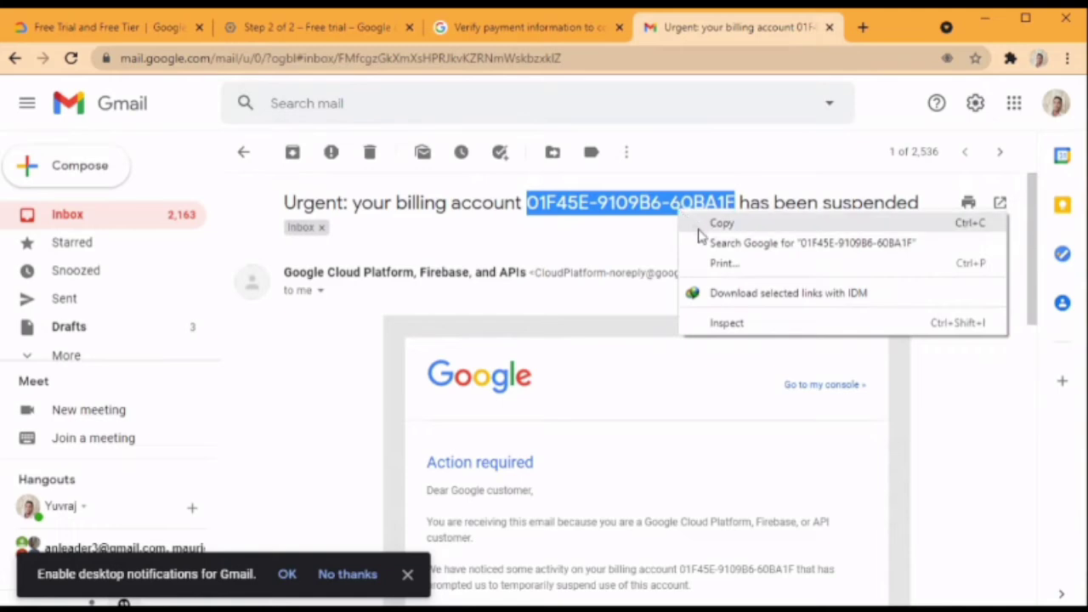
pyautogui.click(700, 226)
pyautogui.click(522, 27)
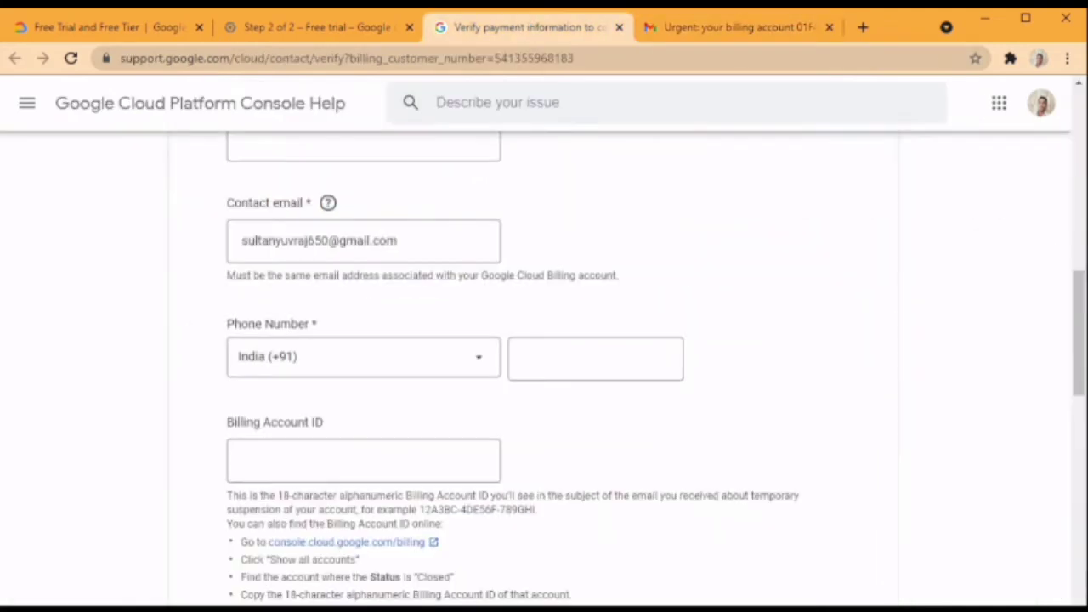
pyautogui.click(340, 460)
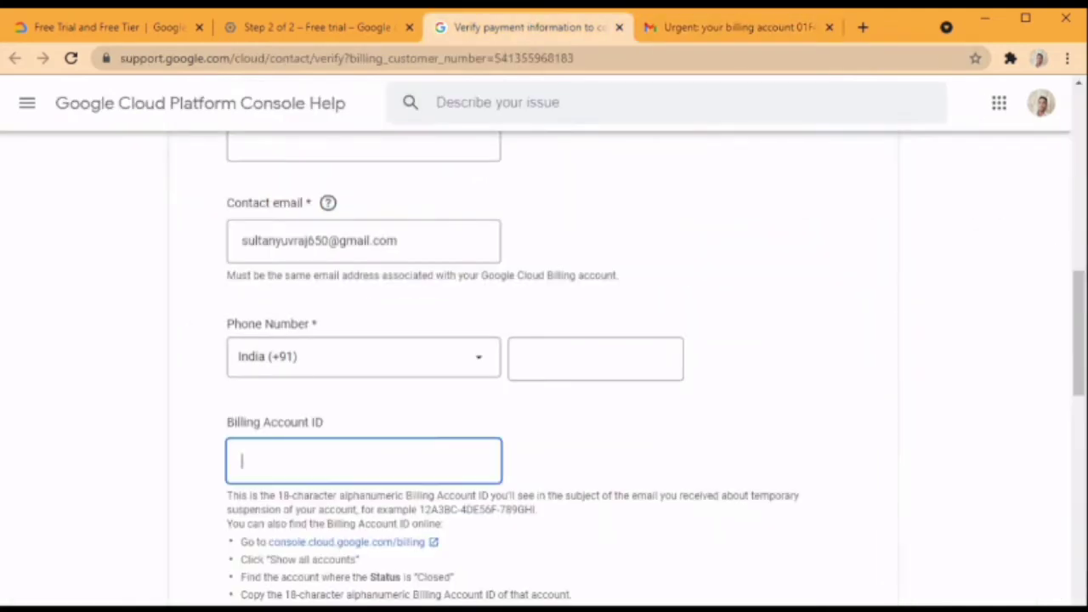
pyautogui.hotkey('ctrl', 'v')
pyautogui.click(473, 427)
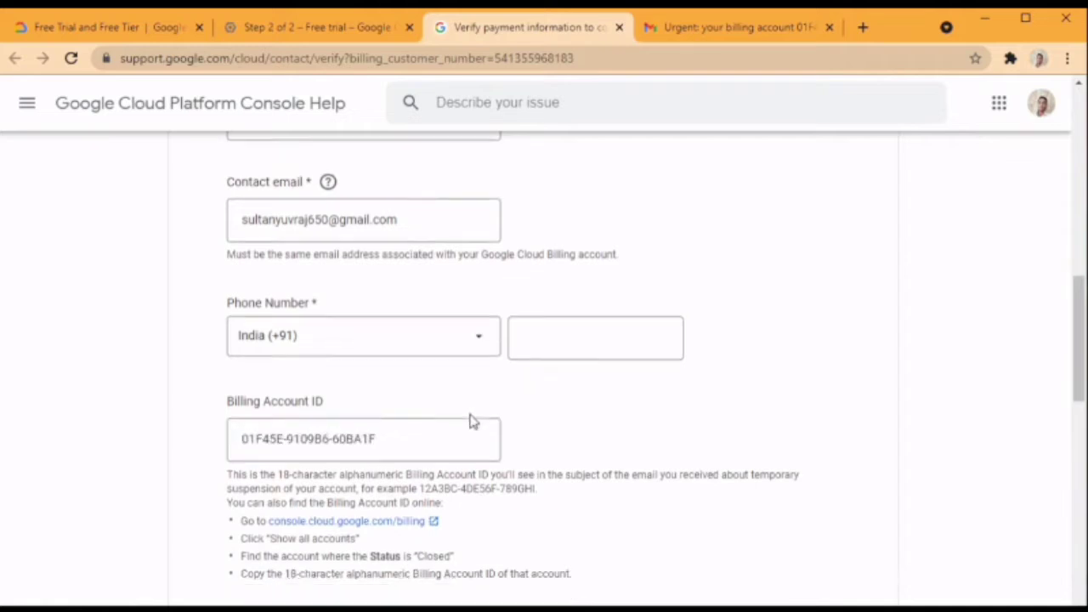
# Attach the paytm image from the Pictures folder as the form's credit card, debit card or bank statement proof.
pyautogui.scroll(-3, 474, 423)
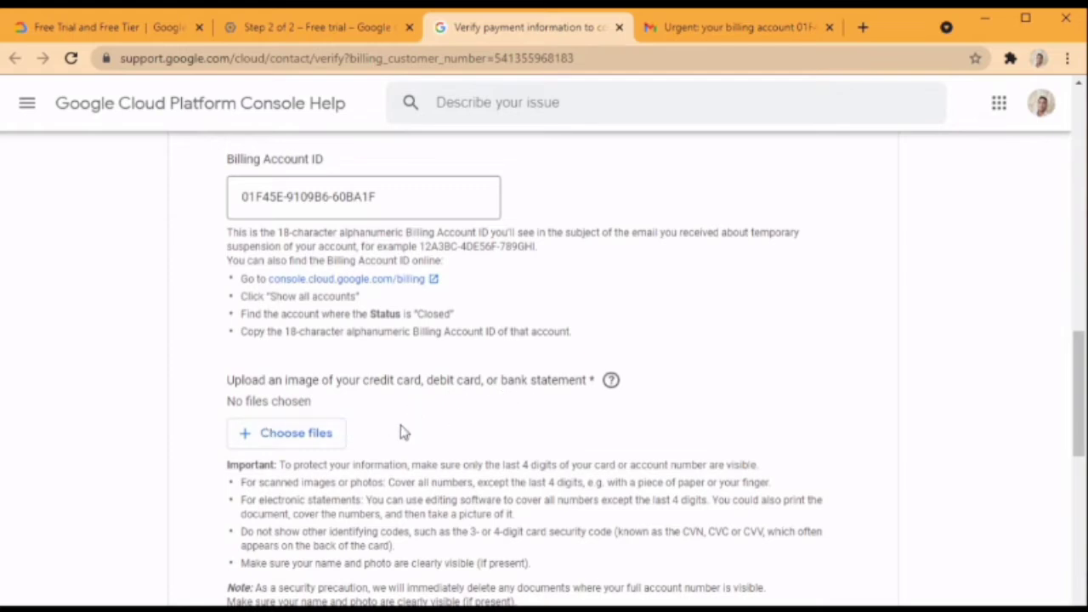
pyautogui.scroll(-3, 403, 432)
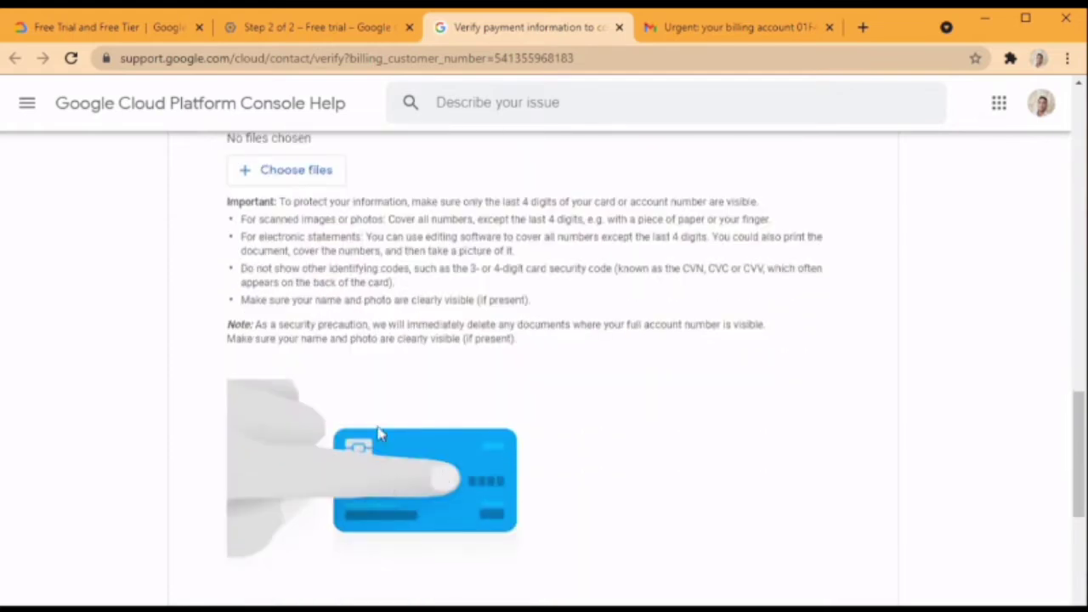
pyautogui.scroll(2, 409, 325)
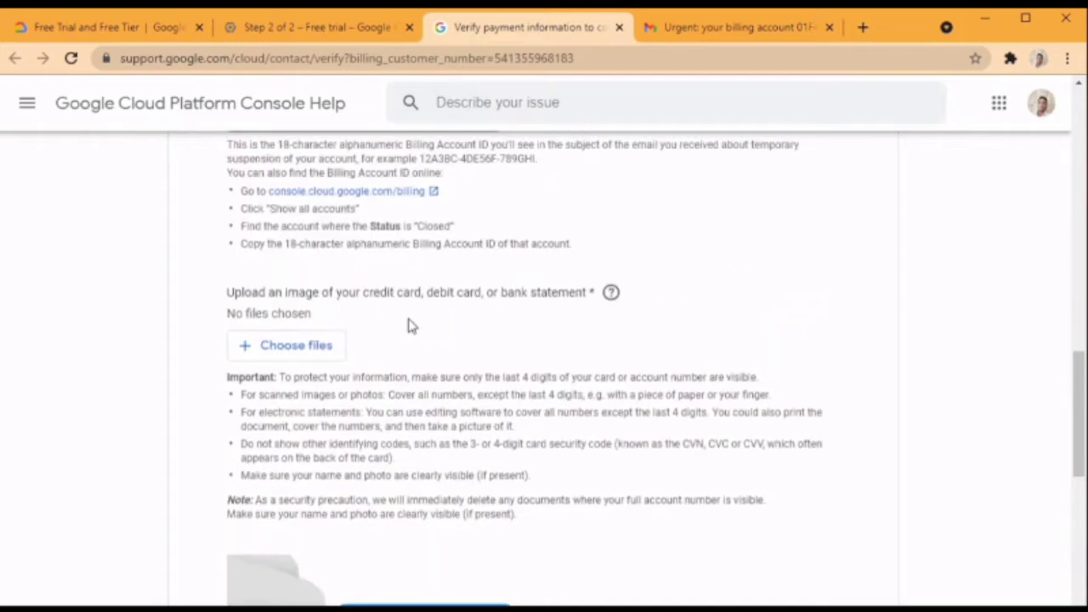
pyautogui.scroll(-2, 409, 325)
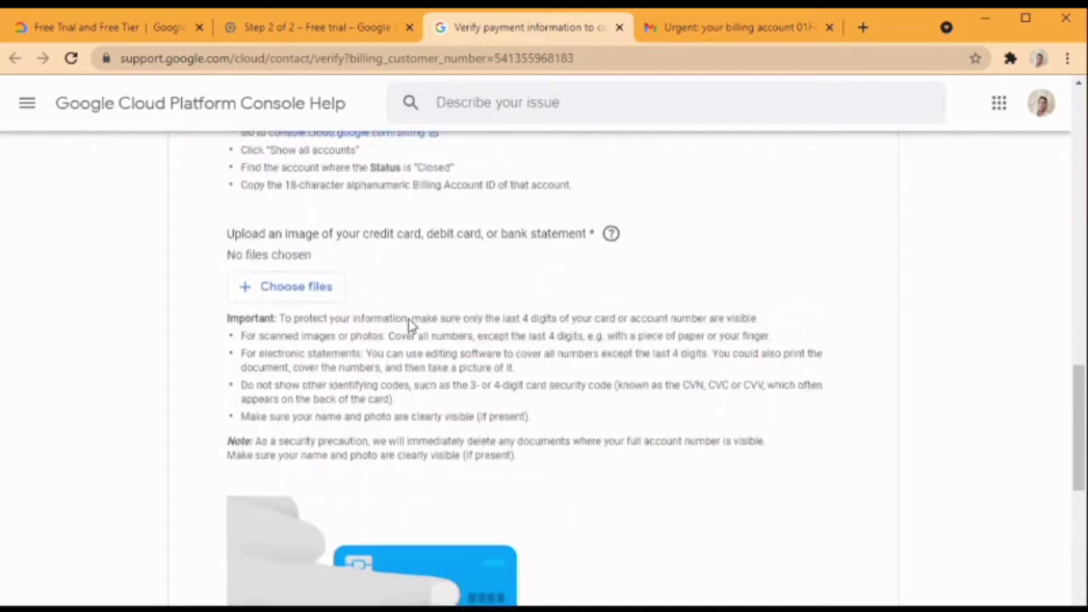
pyautogui.scroll(2, 409, 325)
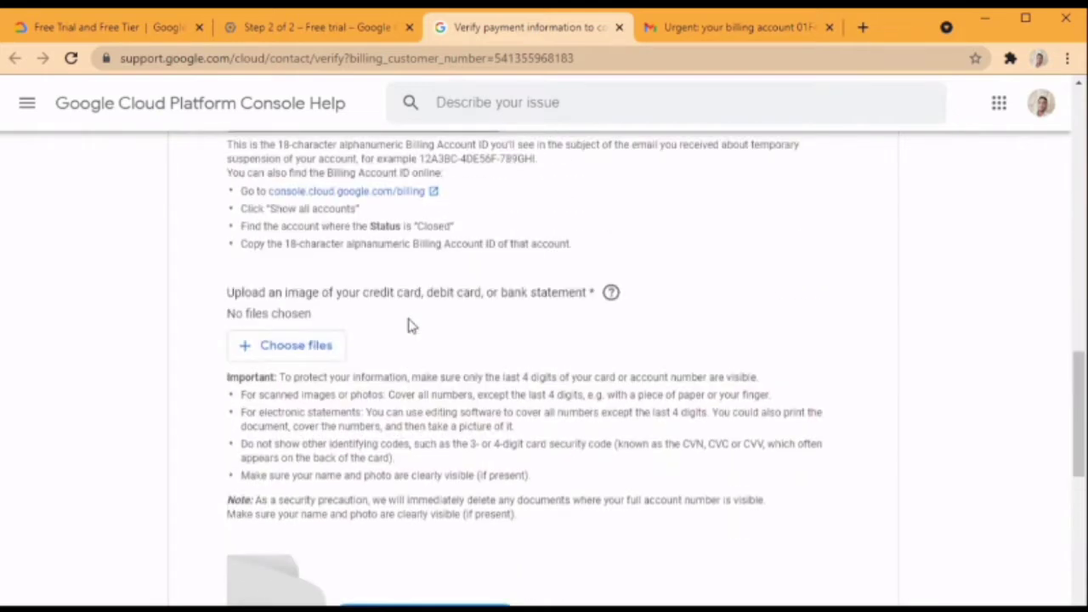
pyautogui.scroll(6, 409, 325)
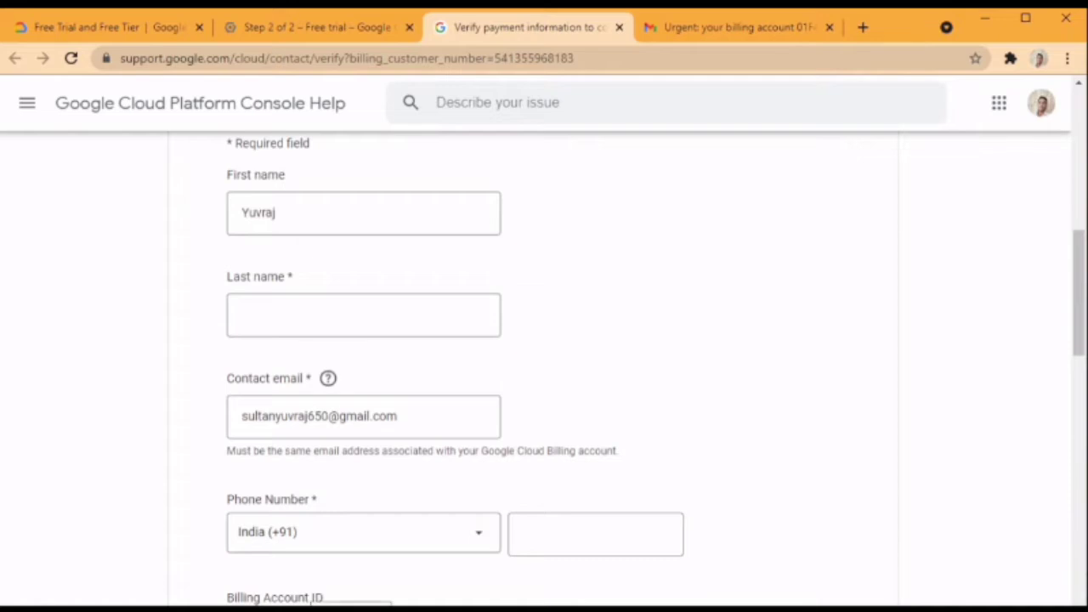
pyautogui.scroll(-5, 544, 374)
pyautogui.click(302, 433)
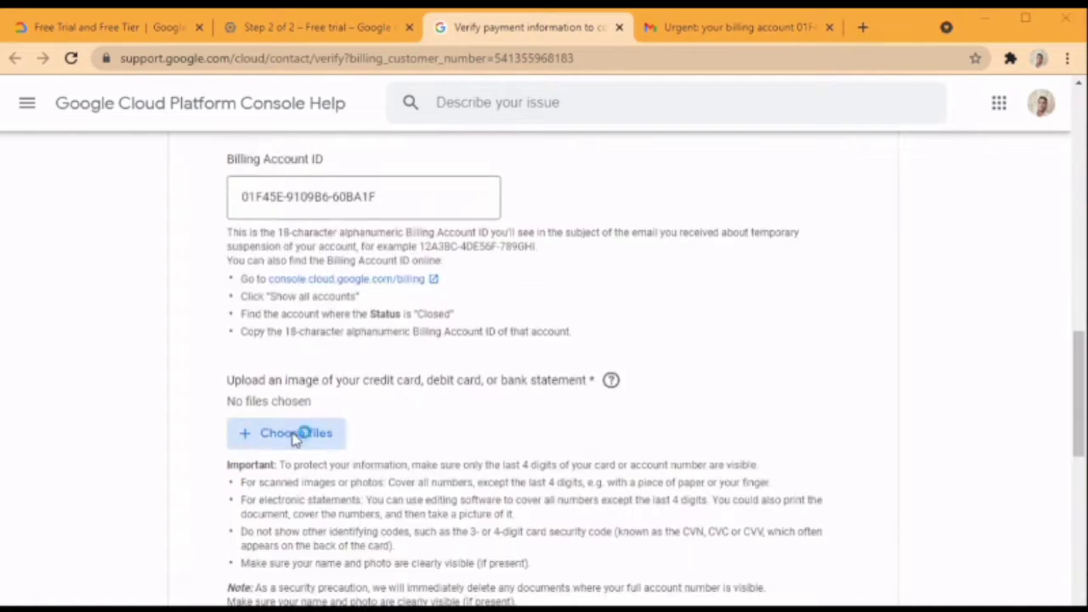
pyautogui.doubleClick(208, 283)
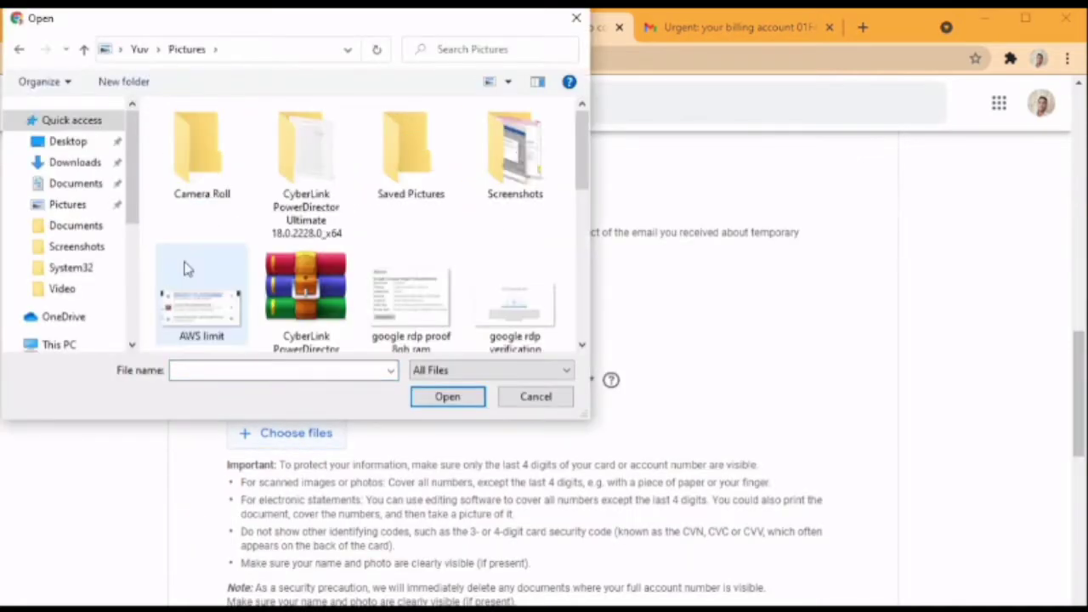
pyautogui.scroll(-3, 307, 303)
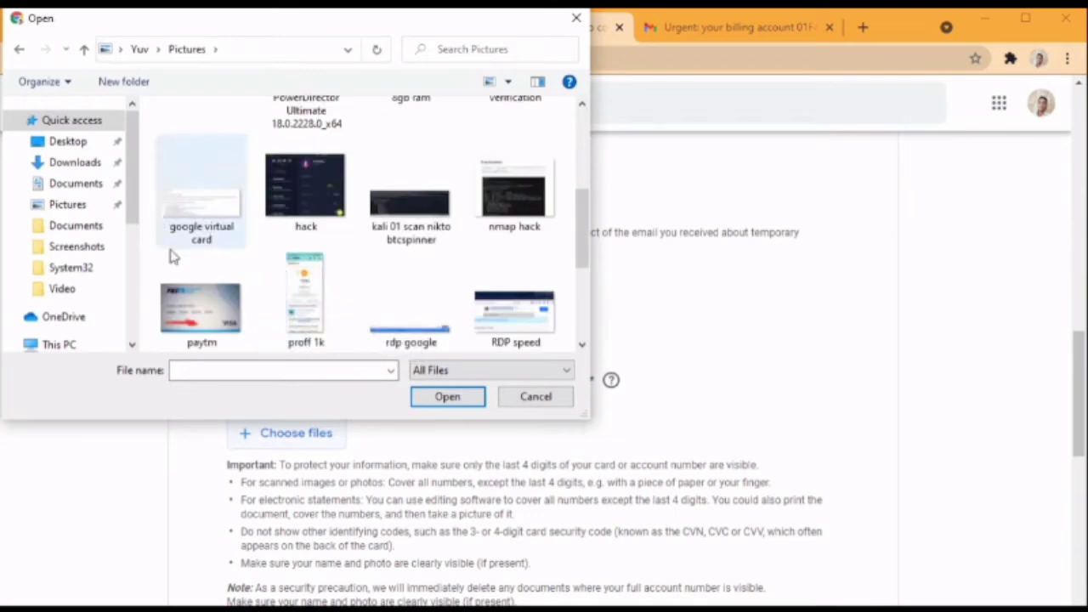
pyautogui.click(213, 315)
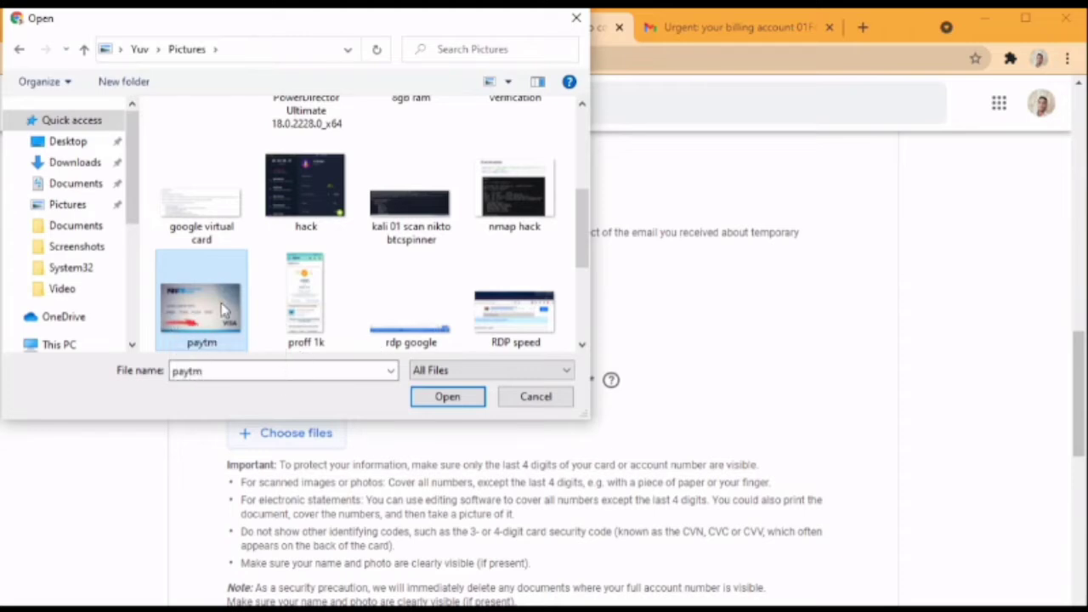
pyautogui.click(429, 398)
# Review the rest of the payment verification form and submit it without additional details.
pyautogui.scroll(-4, 281, 440)
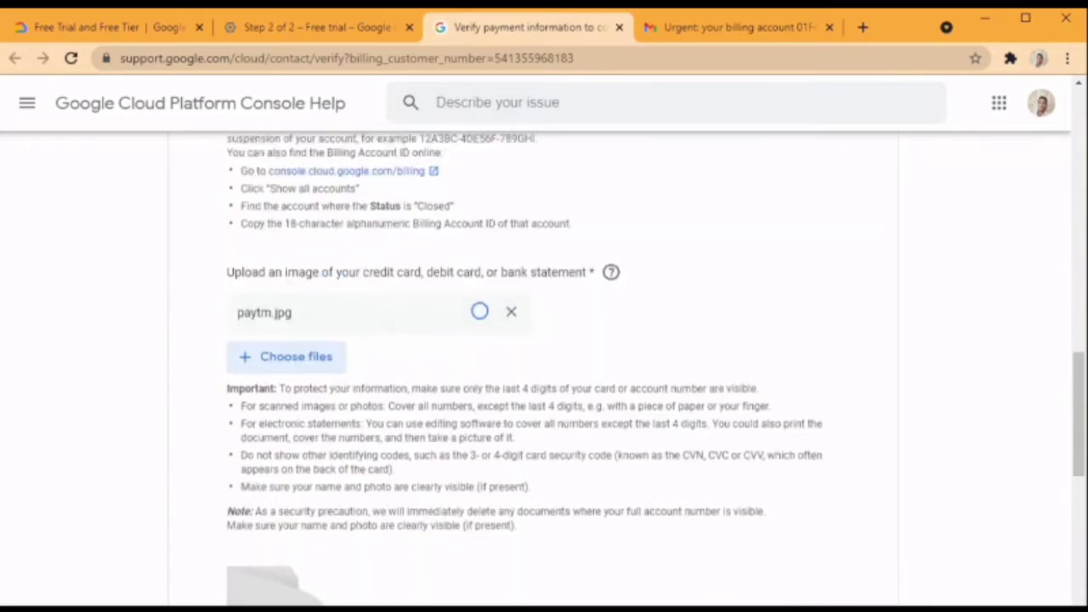
pyautogui.scroll(-2, 280, 439)
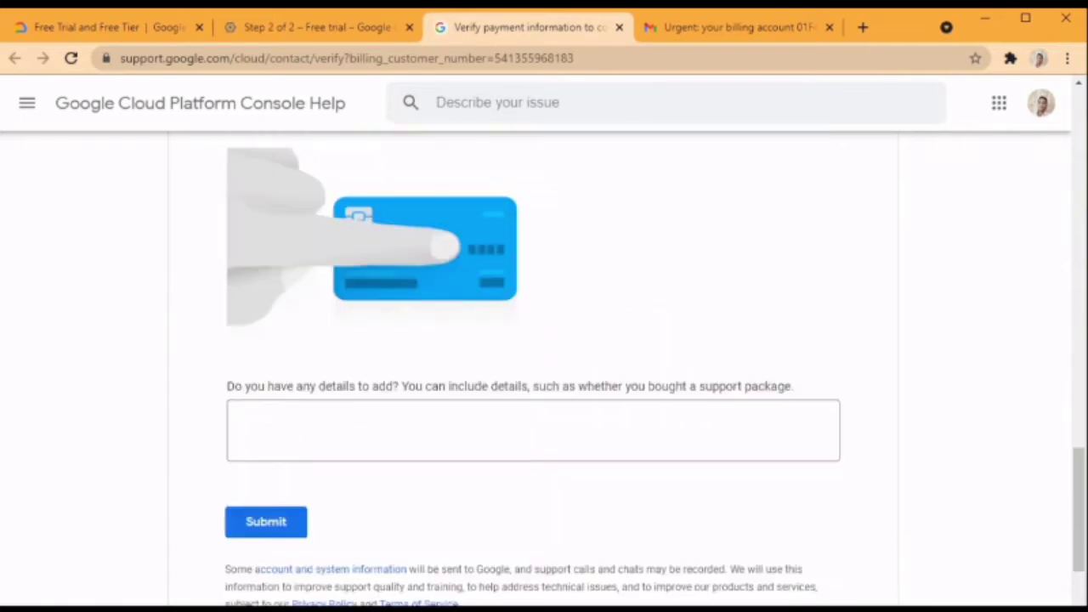
pyautogui.scroll(5, 499, 379)
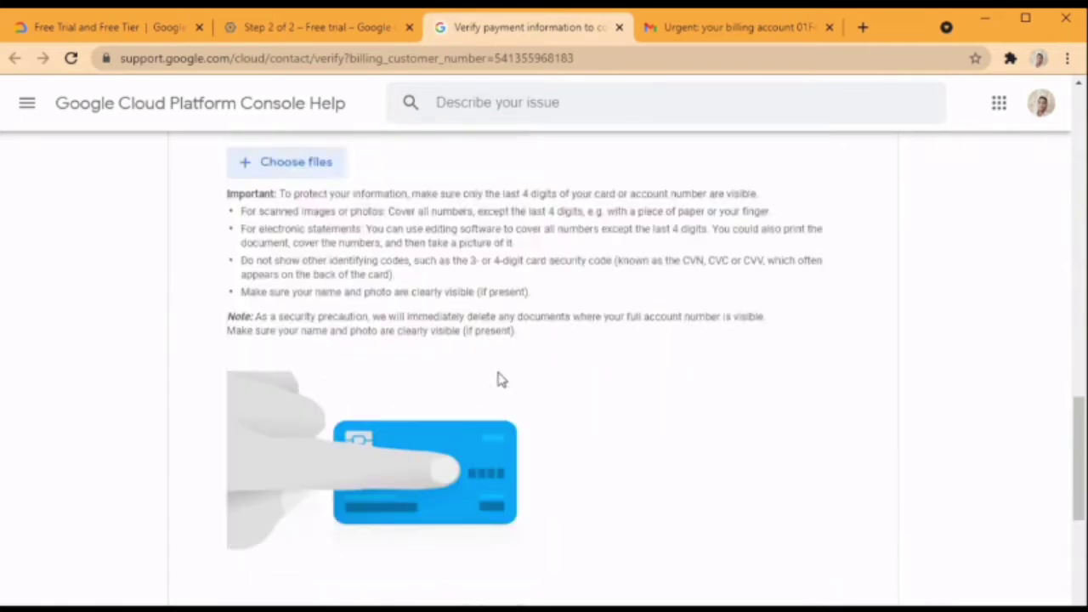
pyautogui.scroll(-5, 441, 340)
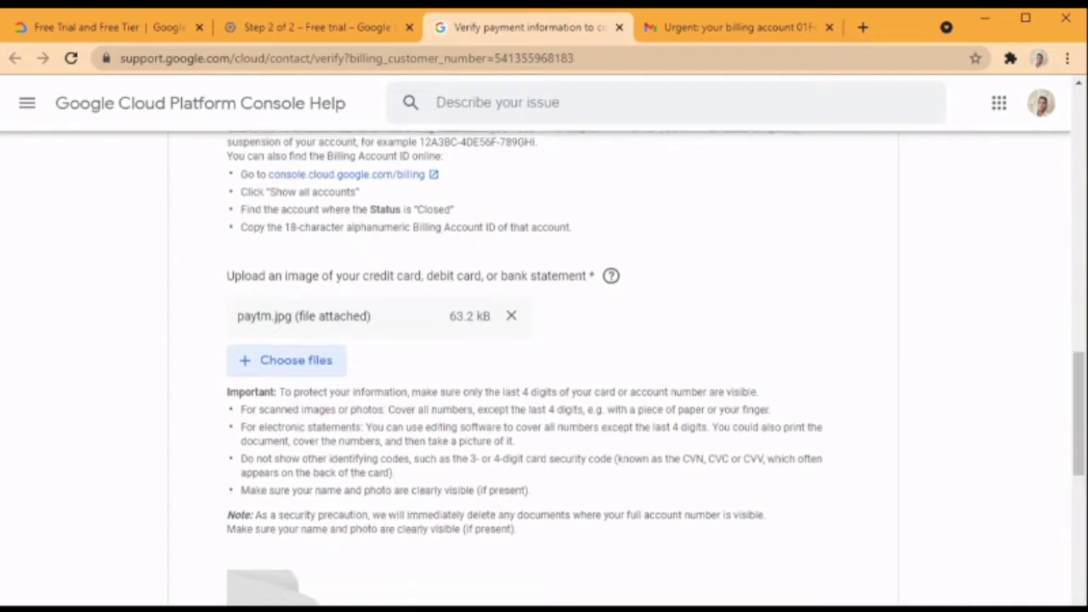
pyautogui.scroll(4, 467, 293)
pyautogui.scroll(-5, 382, 408)
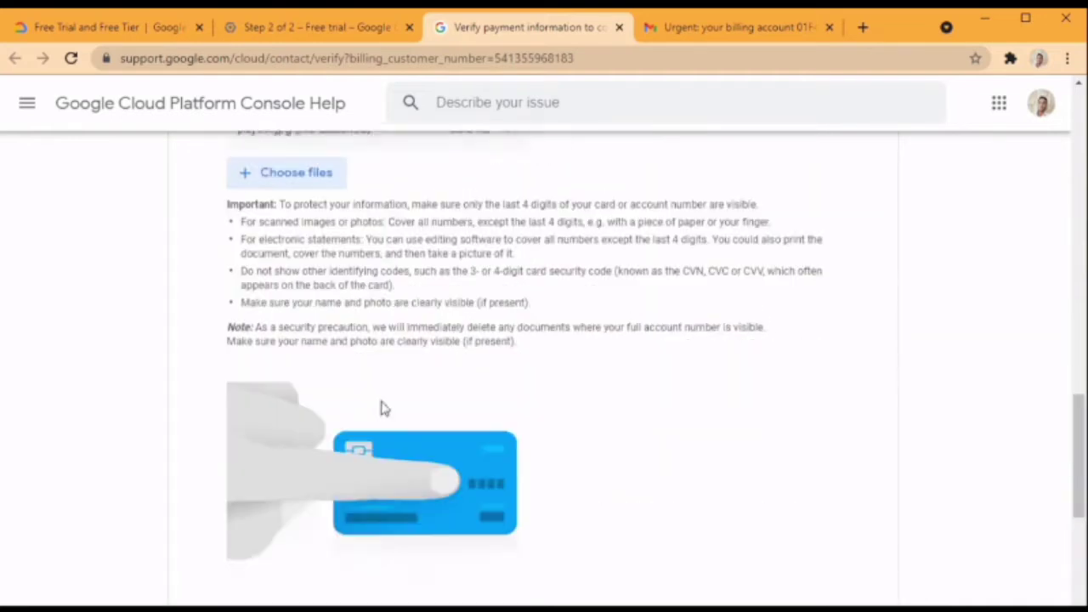
pyautogui.click(248, 448)
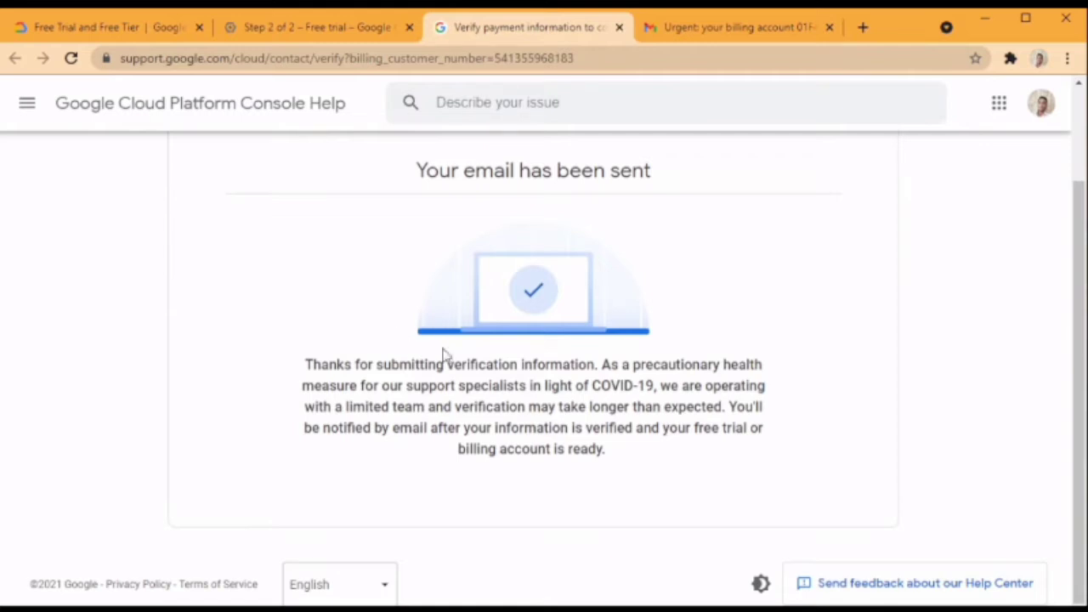
# Close the verification page, read the Google Support Team email and return to the inbox.
pyautogui.hotkey('ctrl', 'w')
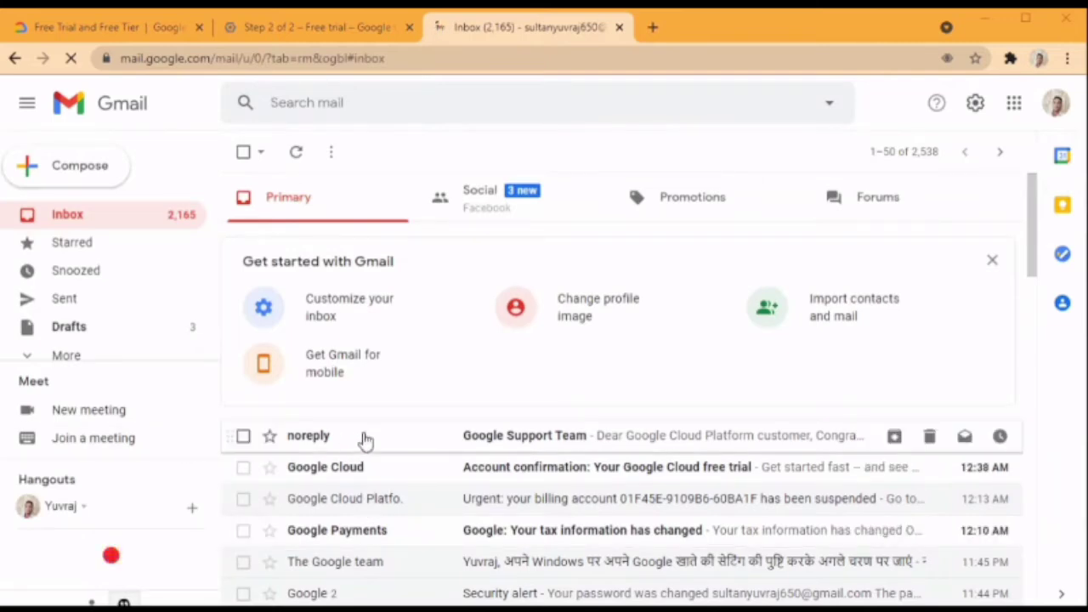
pyautogui.click(595, 444)
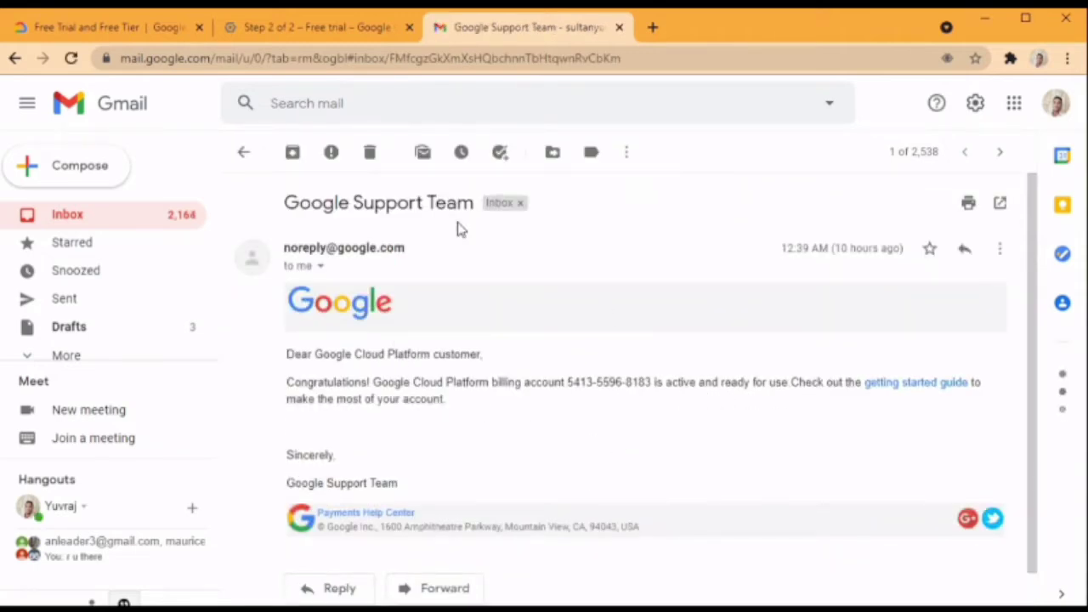
pyautogui.click(241, 153)
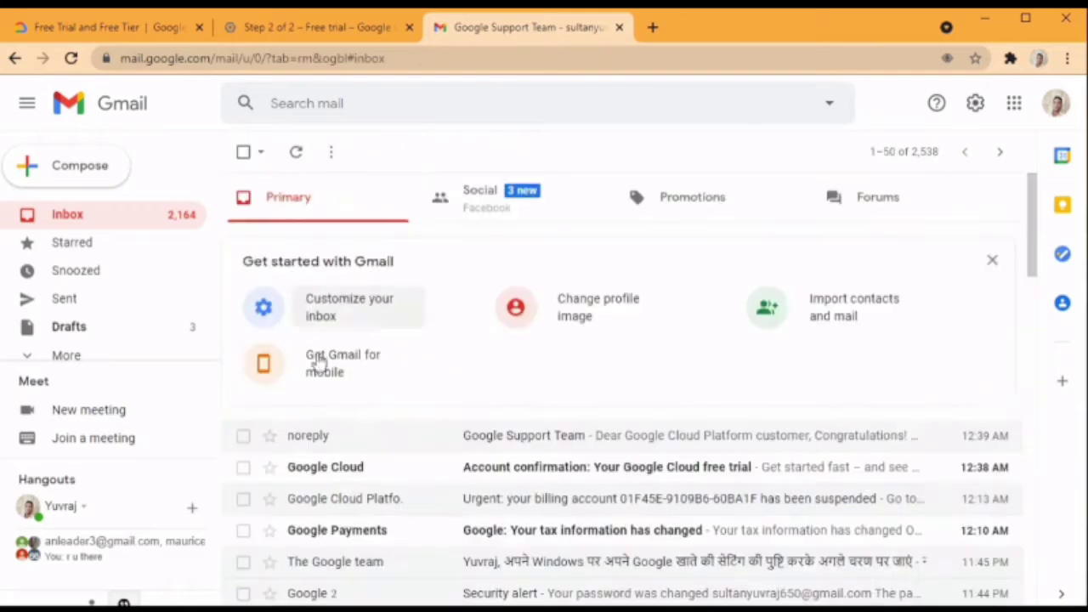
# Open the Google Cloud free trial account confirmation email and follow its link to the console.
pyautogui.click(345, 479)
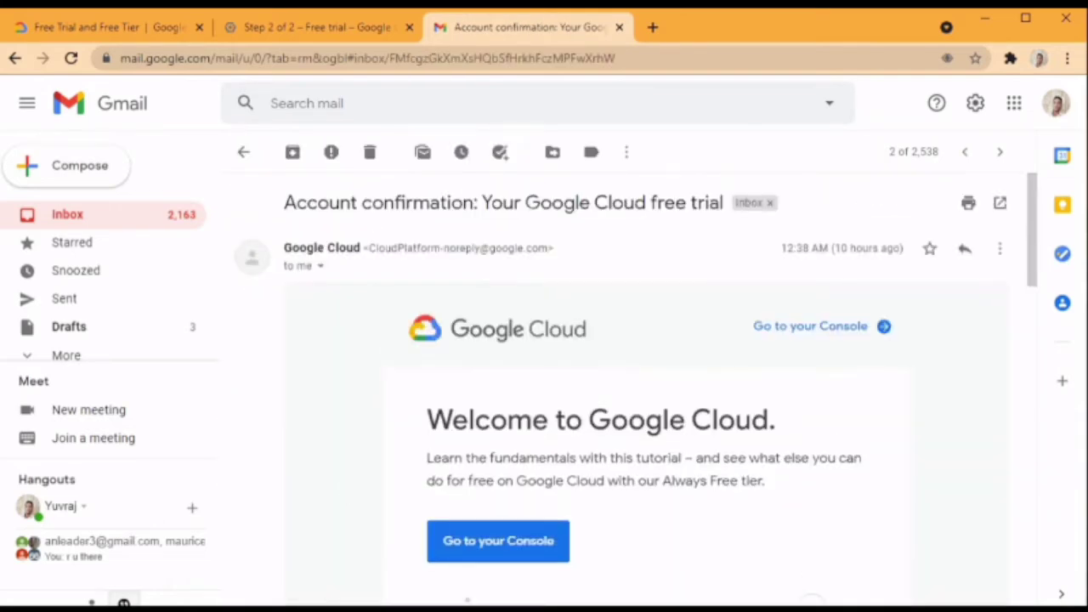
pyautogui.scroll(-1, 615, 408)
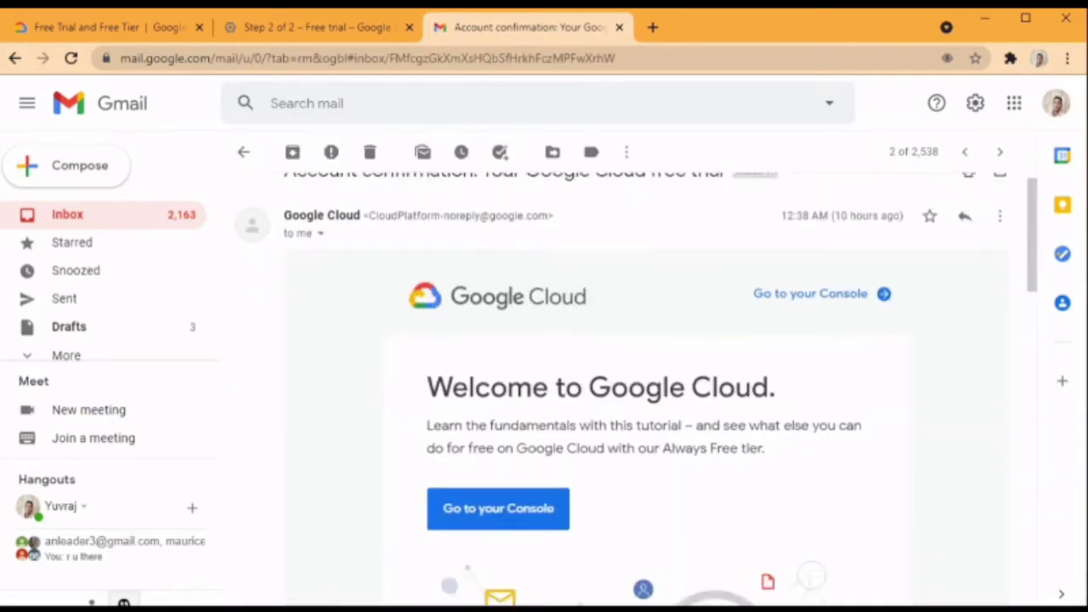
pyautogui.scroll(-3, 488, 445)
pyautogui.click(483, 377)
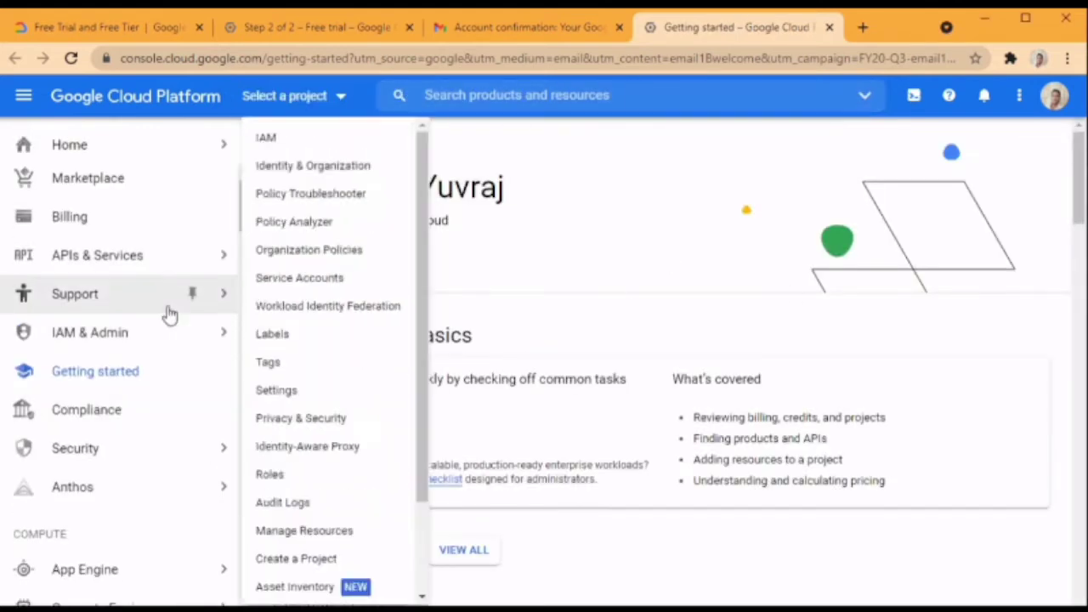
# Browse the console's navigation entries and check the notifications list.
pyautogui.moveTo(135, 464)
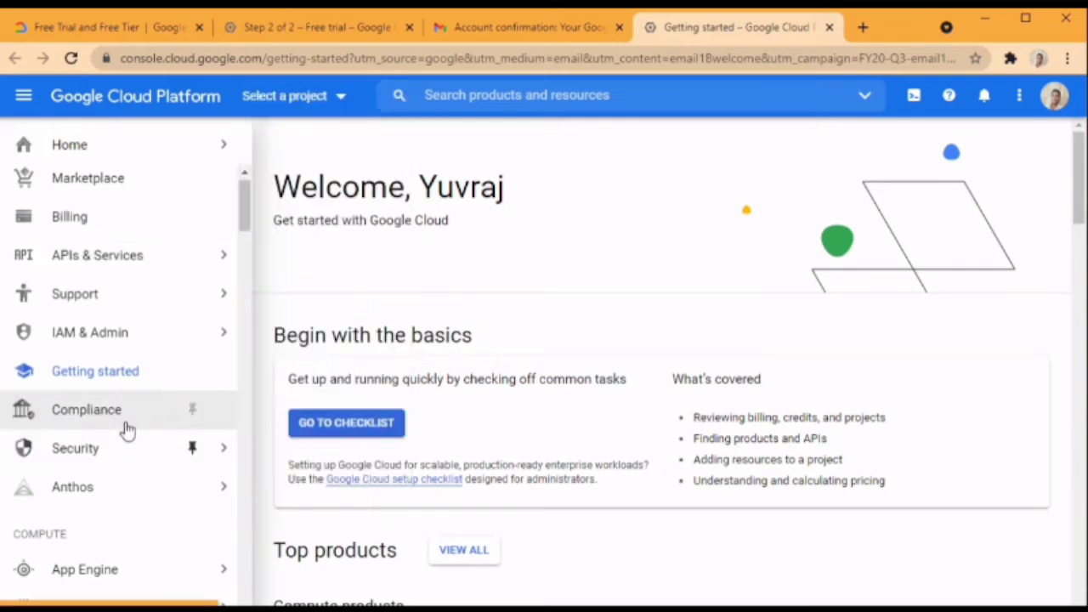
pyautogui.moveTo(179, 487)
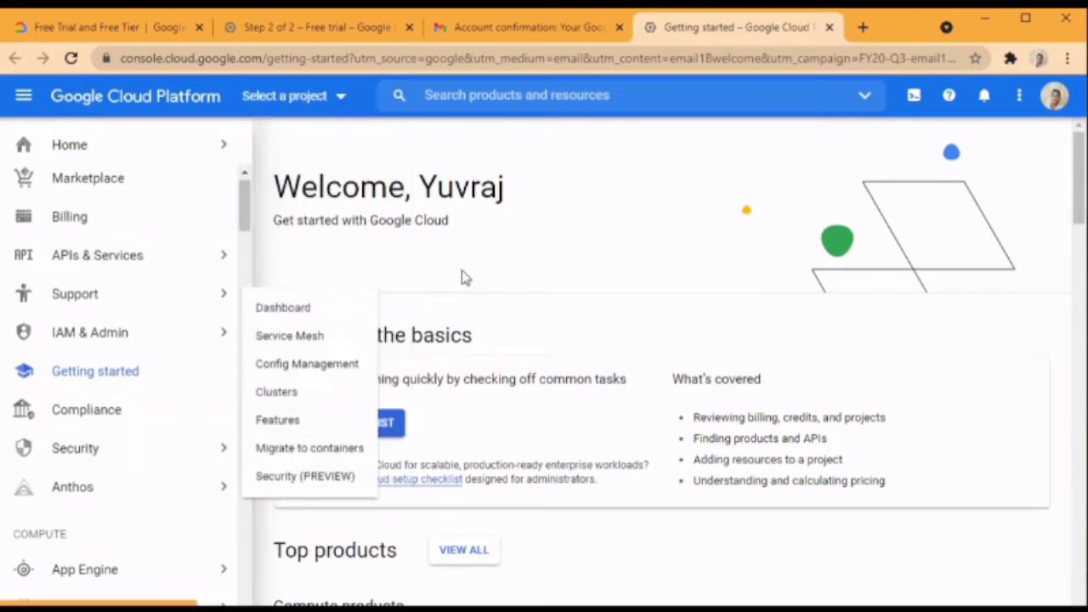
pyautogui.click(984, 96)
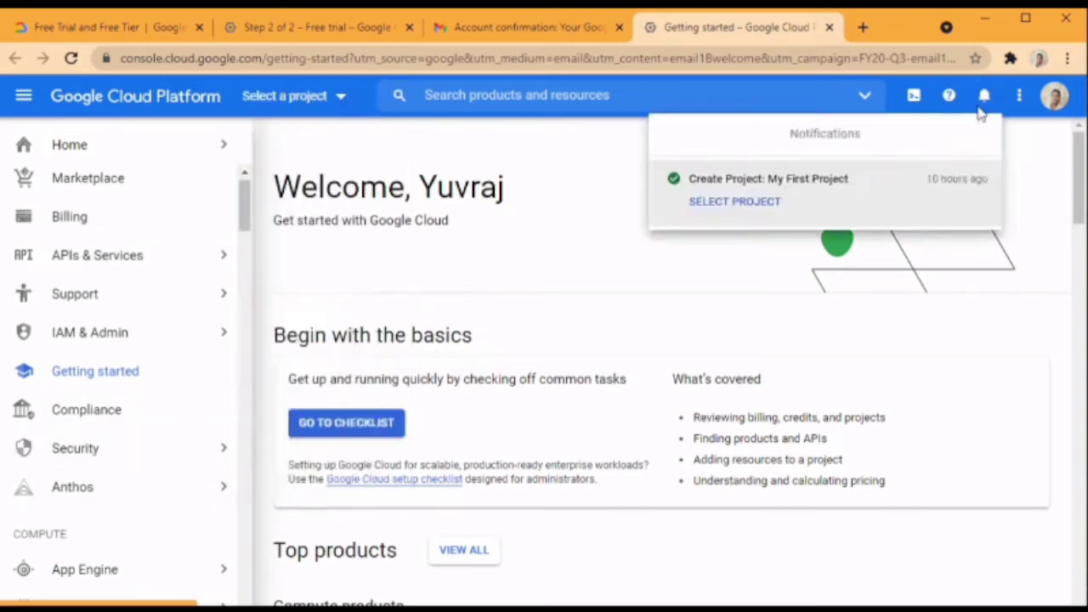
pyautogui.click(900, 182)
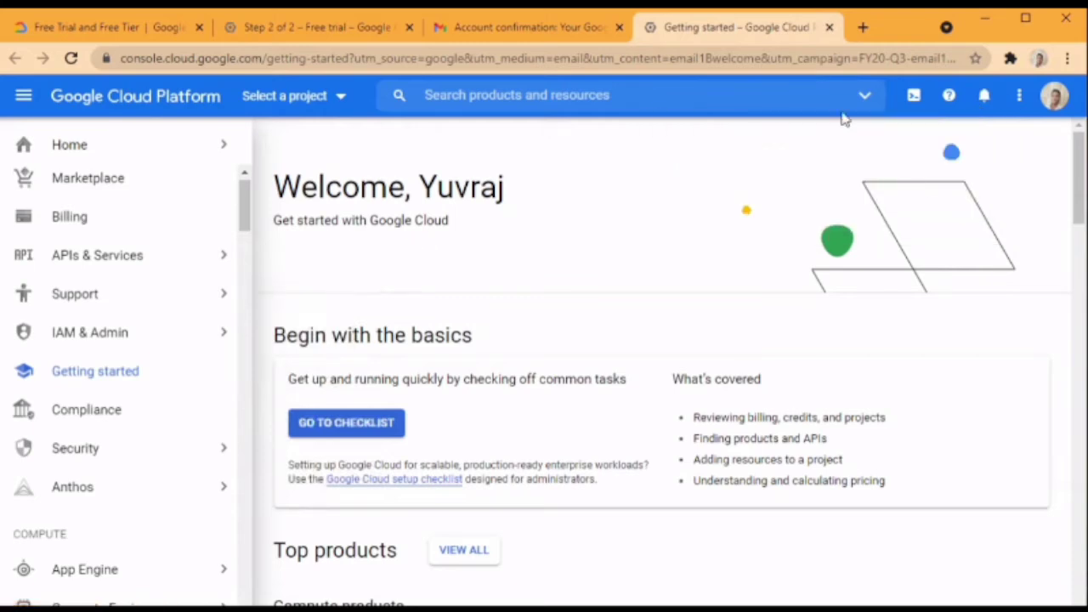
# Open the Starter checklist and look through its getting-started tasks.
pyautogui.click(346, 428)
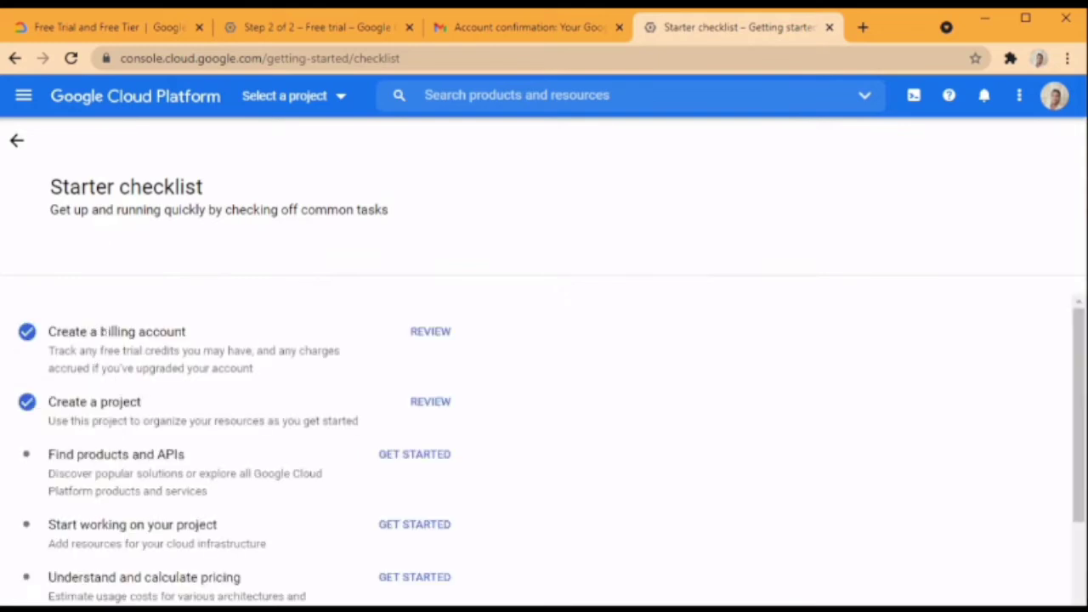
pyautogui.scroll(-2, 377, 412)
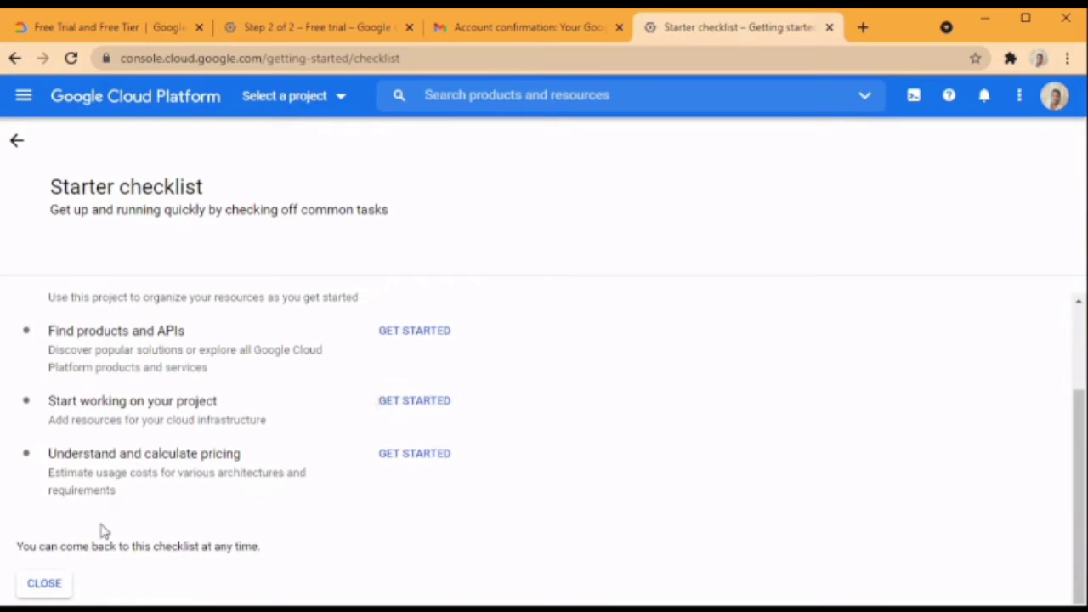
pyautogui.scroll(2, 190, 548)
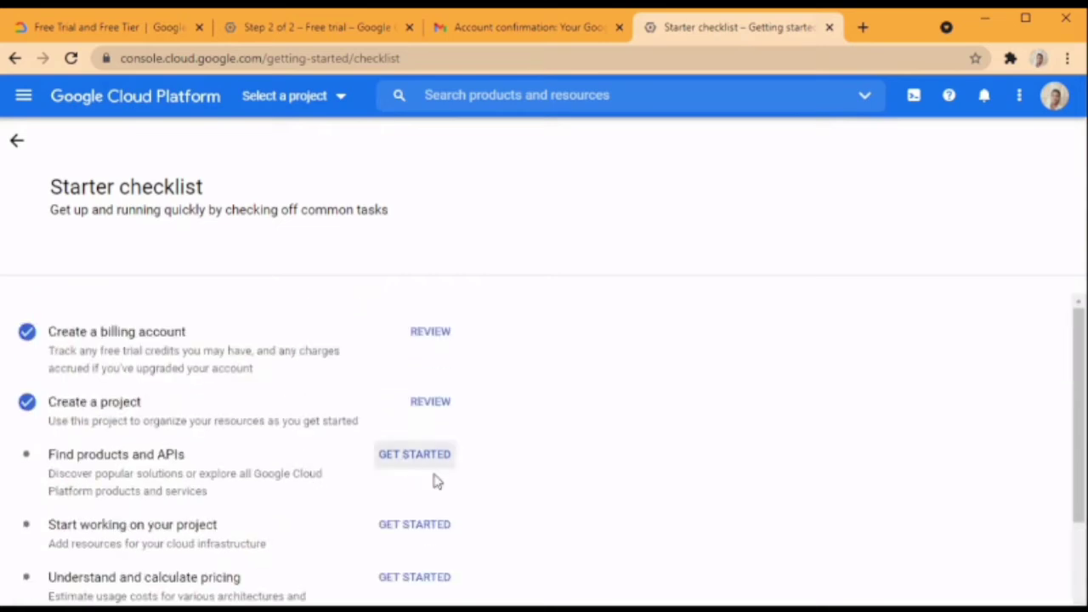
# Review the checklist's billing account task and go to the billing page to examine the accounts list.
pyautogui.click(427, 333)
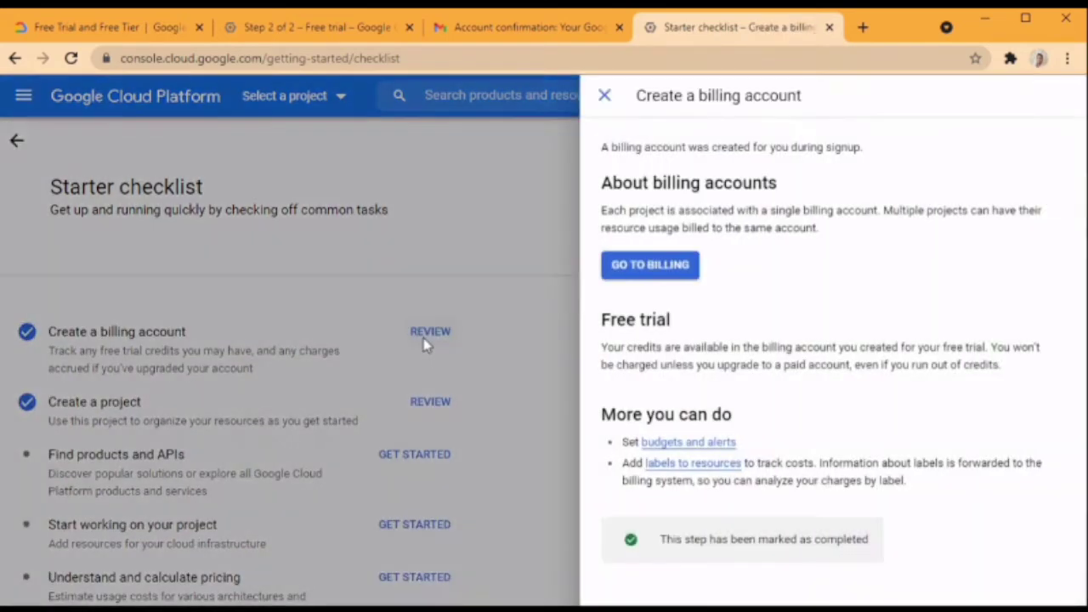
pyautogui.click(668, 265)
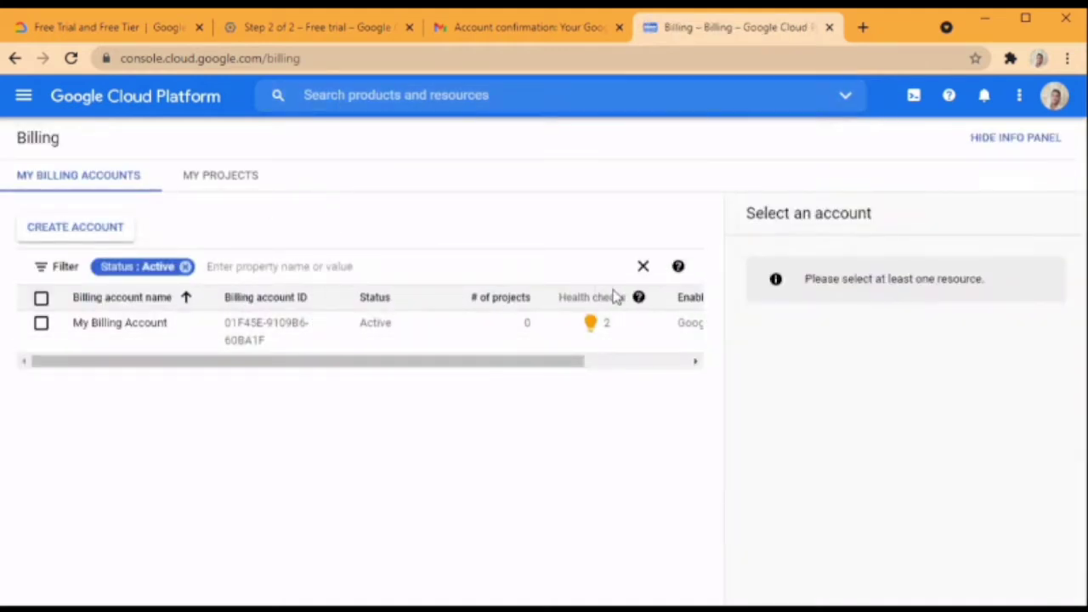
pyautogui.moveTo(578, 364); pyautogui.dragTo(714, 364)
# Go to the VM instances page of Compute Engine.
pyautogui.click(23, 97)
pyautogui.scroll(-3, 153, 468)
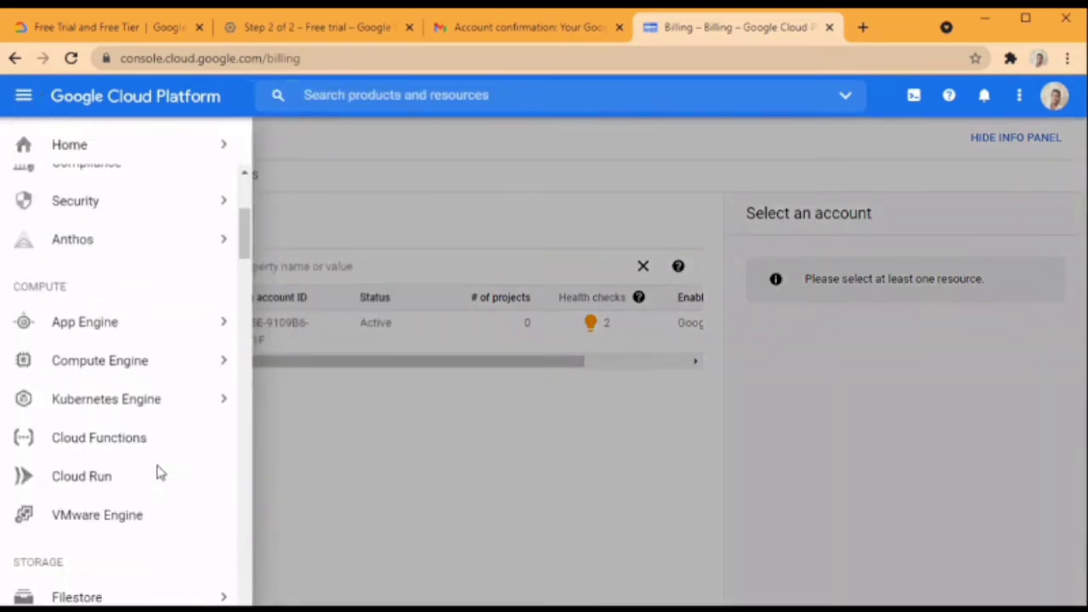
pyautogui.moveTo(161, 366)
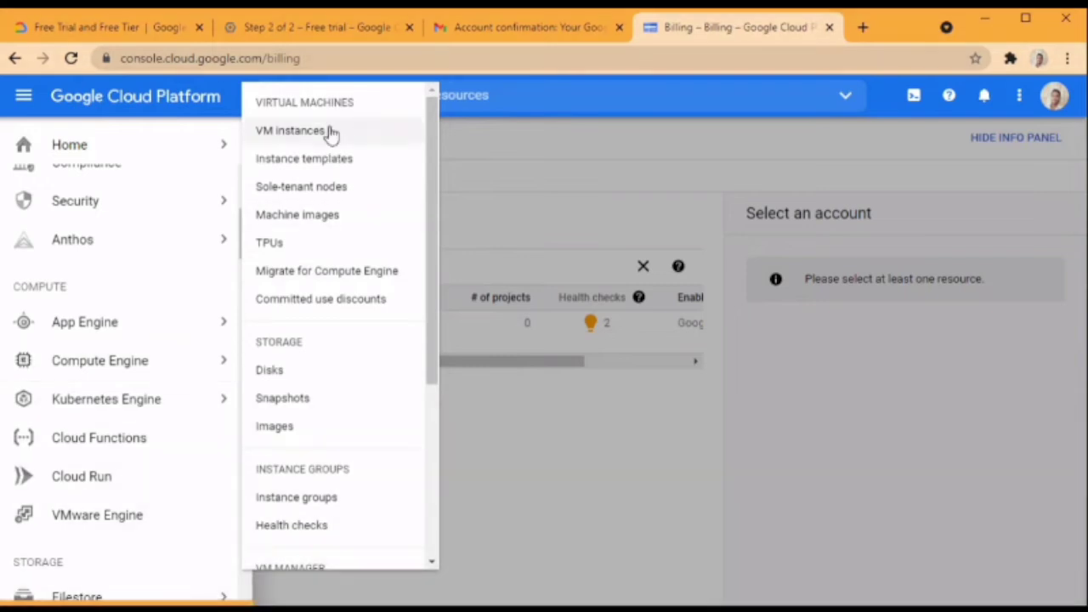
pyautogui.click(332, 133)
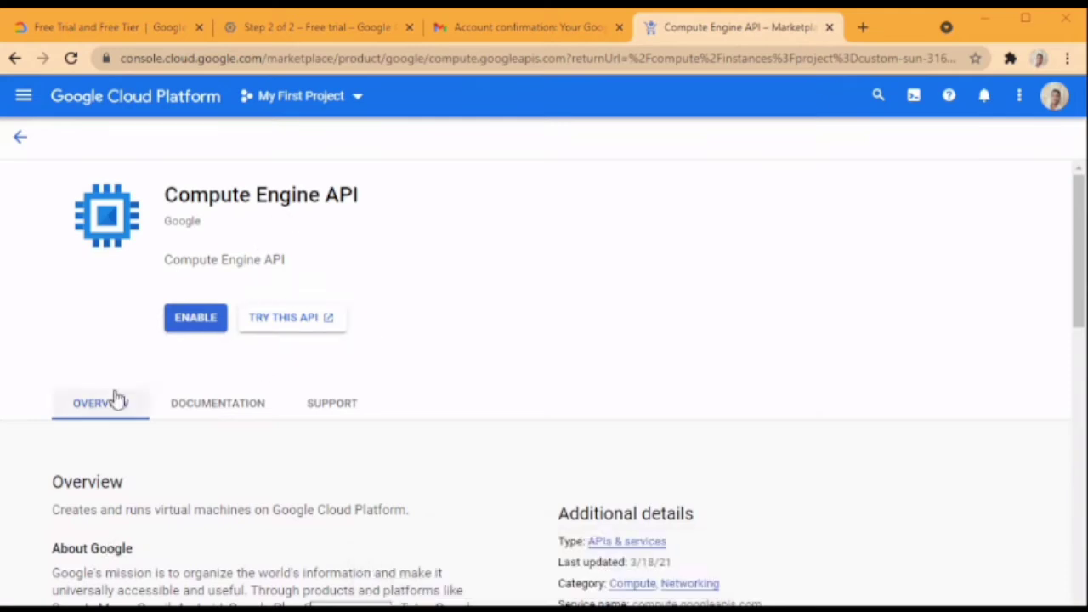
# Enable the Compute Engine API and set My Billing Account as the billing account for My First Project.
pyautogui.click(188, 329)
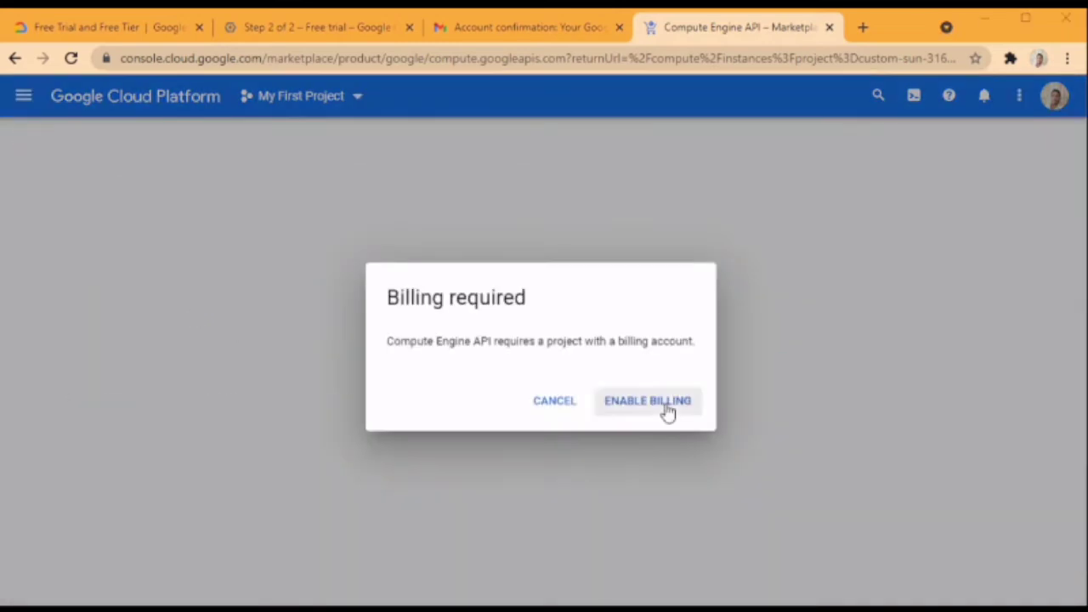
pyautogui.click(626, 409)
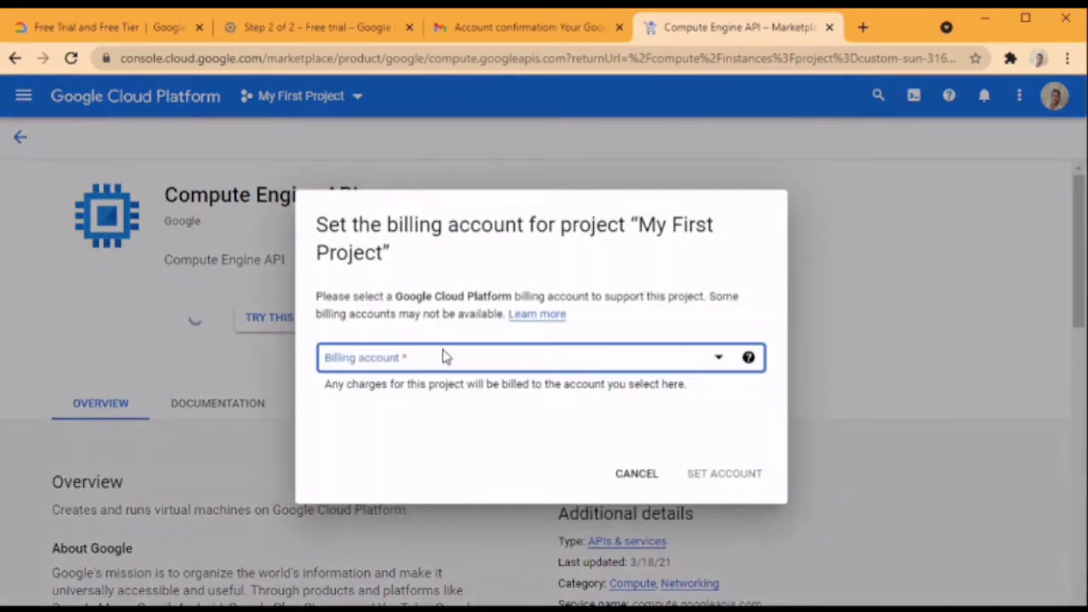
pyautogui.click(444, 357)
pyautogui.click(408, 466)
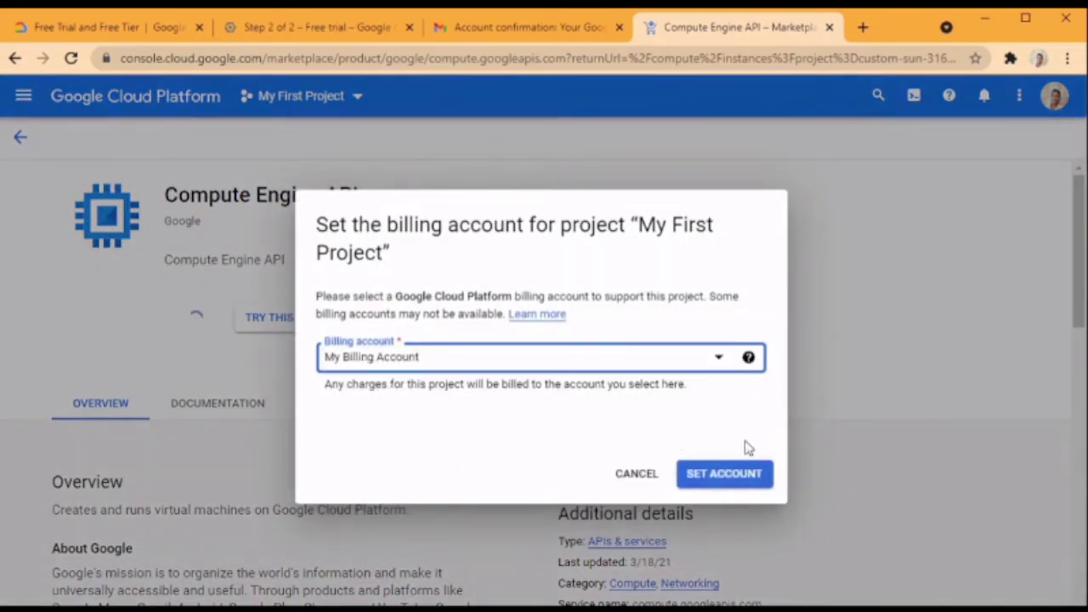
pyautogui.click(719, 477)
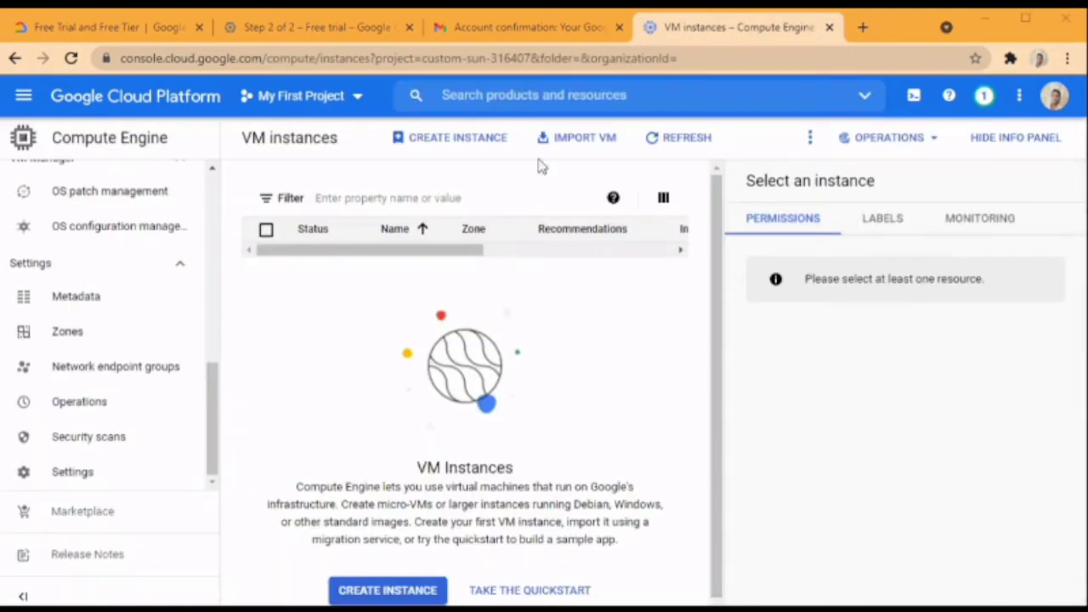
# Start creating a VM instance and upgrade the free trial to a full account, refreshing the page.
pyautogui.click(451, 140)
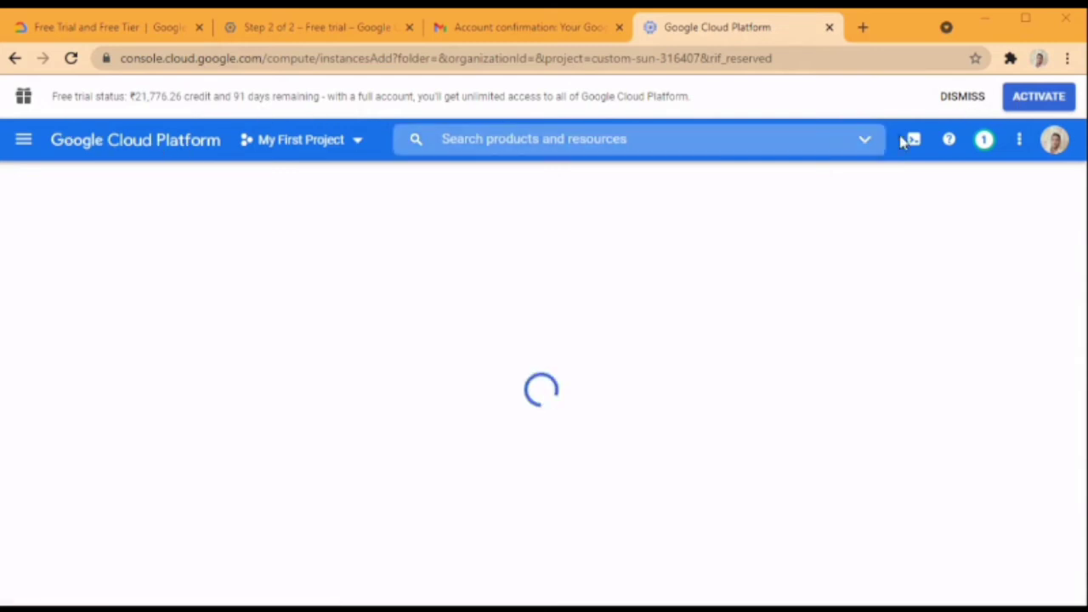
pyautogui.click(1023, 104)
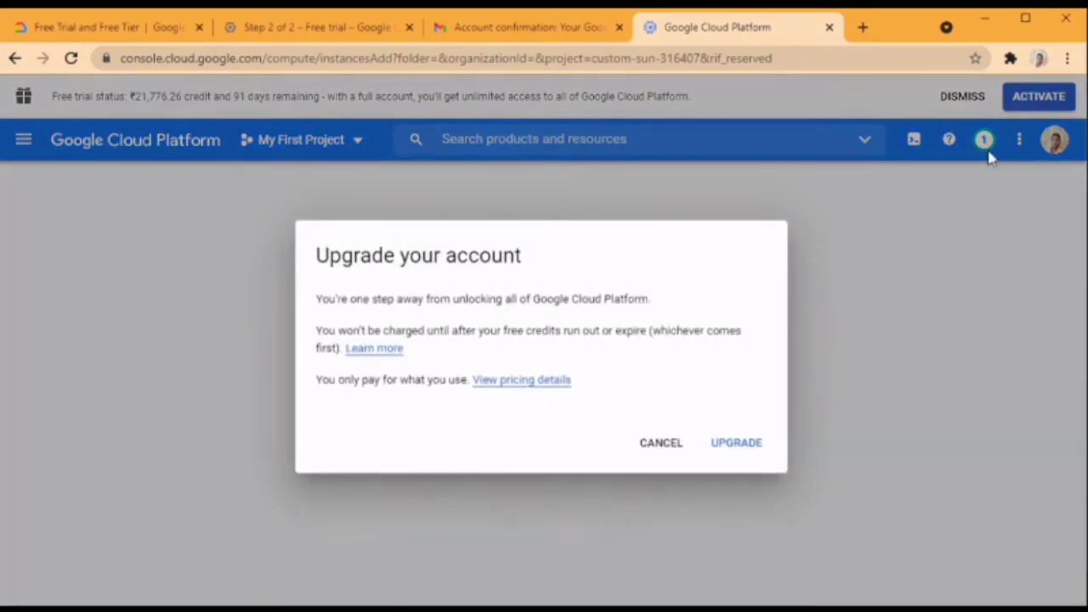
pyautogui.click(729, 445)
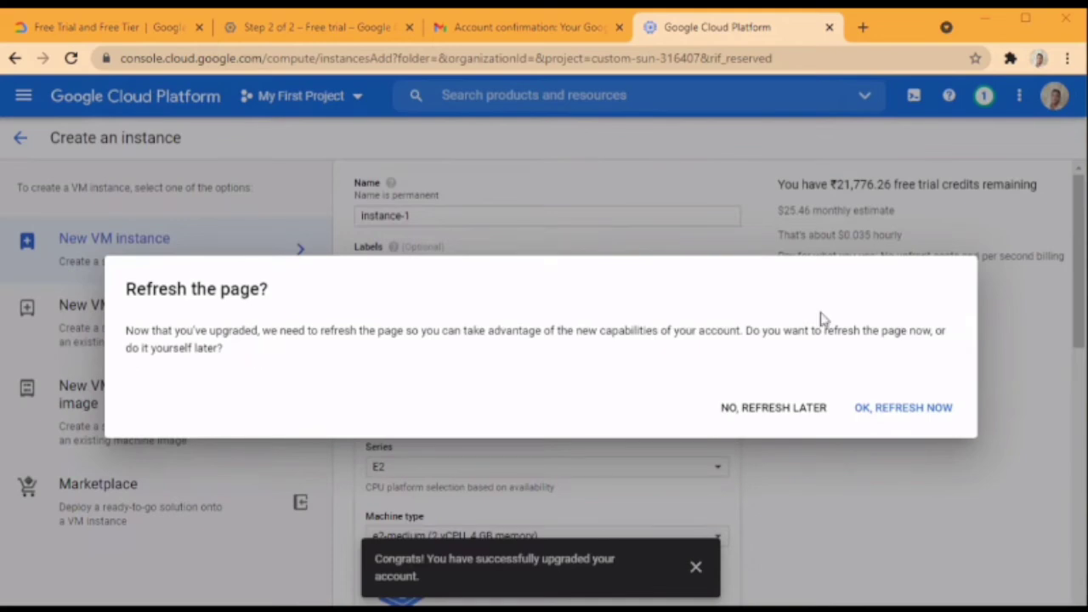
pyautogui.click(908, 409)
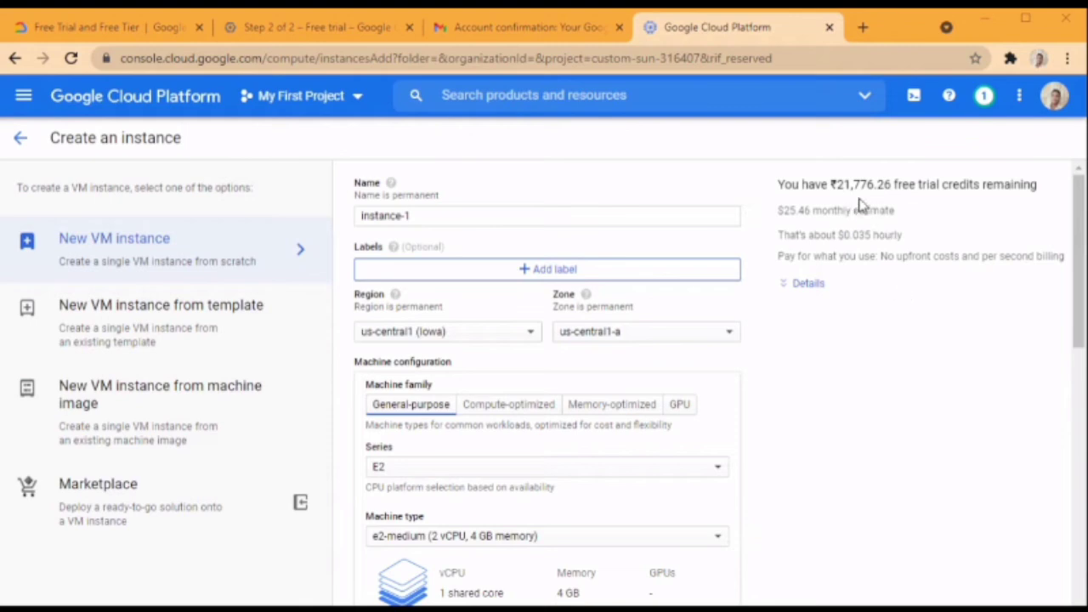
# Look through the new VM instance form, from name and machine configuration to boot disk, API access and firewall options.
pyautogui.scroll(-8, 822, 321)
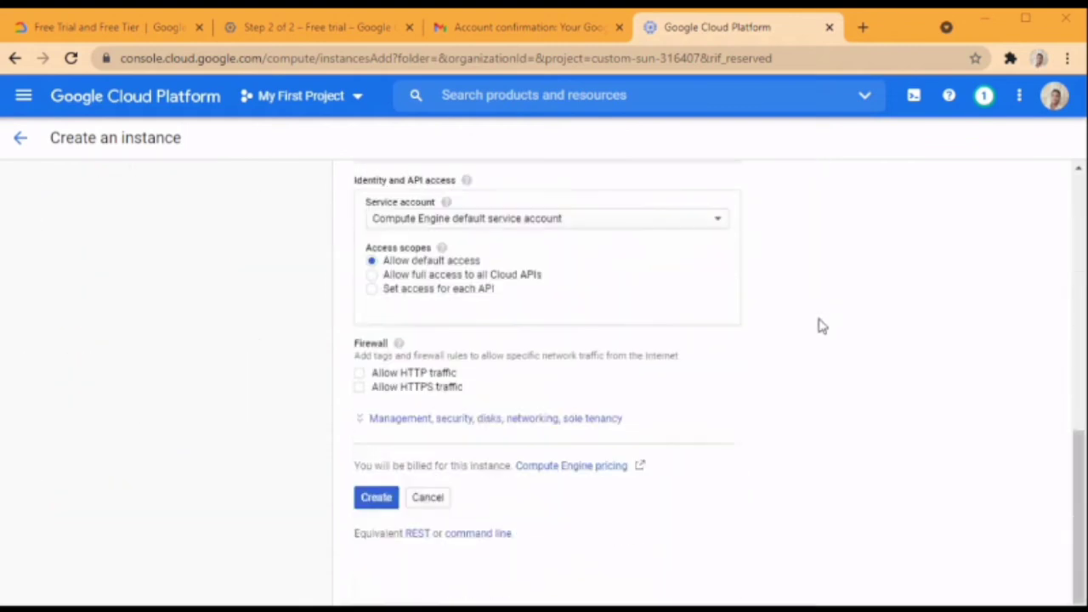
pyautogui.scroll(8, 821, 323)
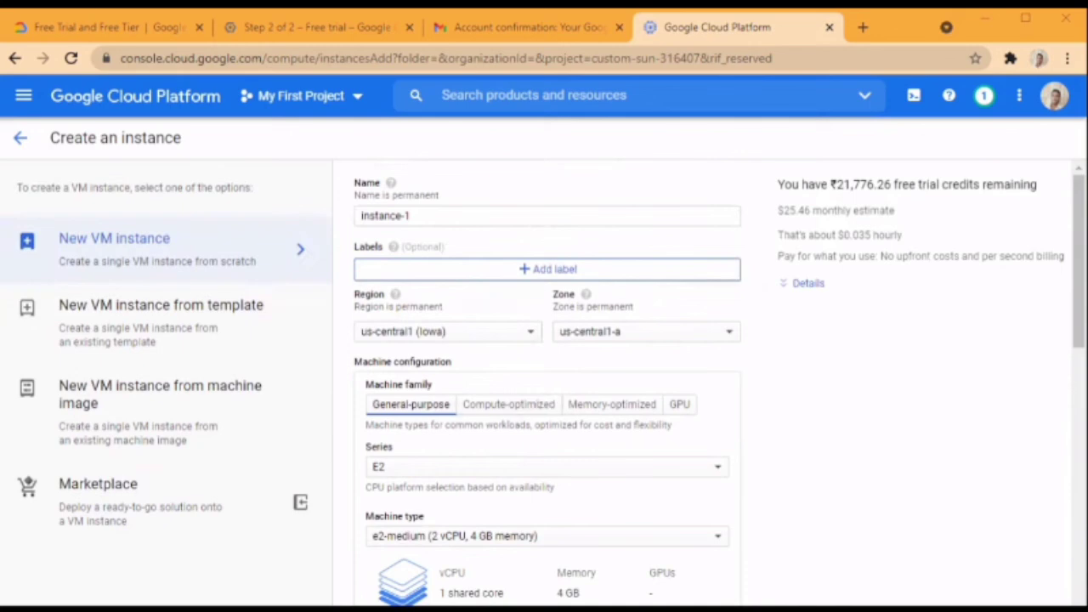
pyautogui.scroll(-3, 931, 290)
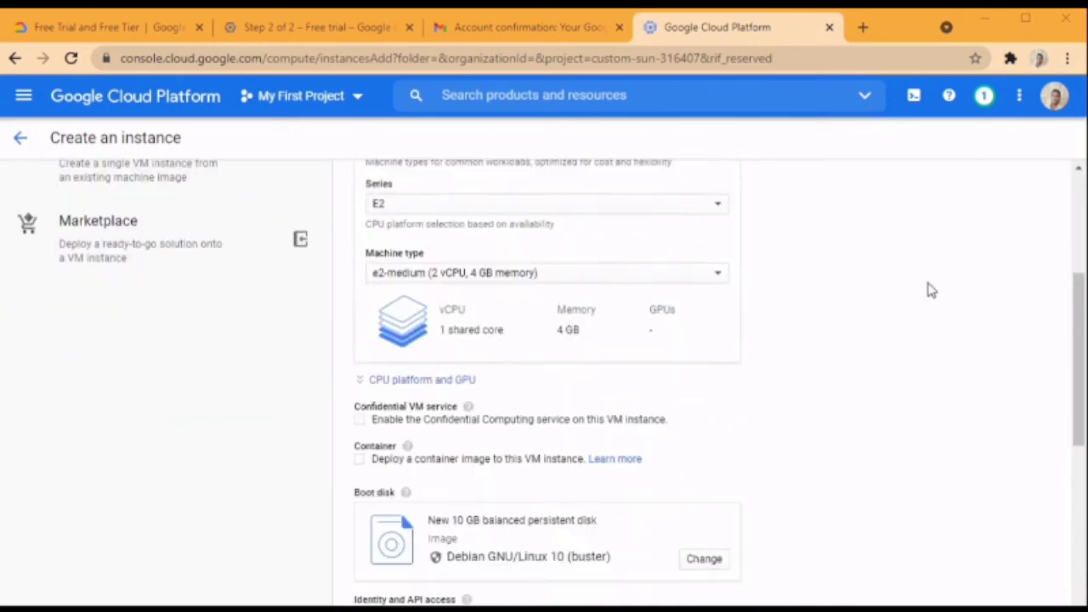
pyautogui.scroll(-4, 931, 290)
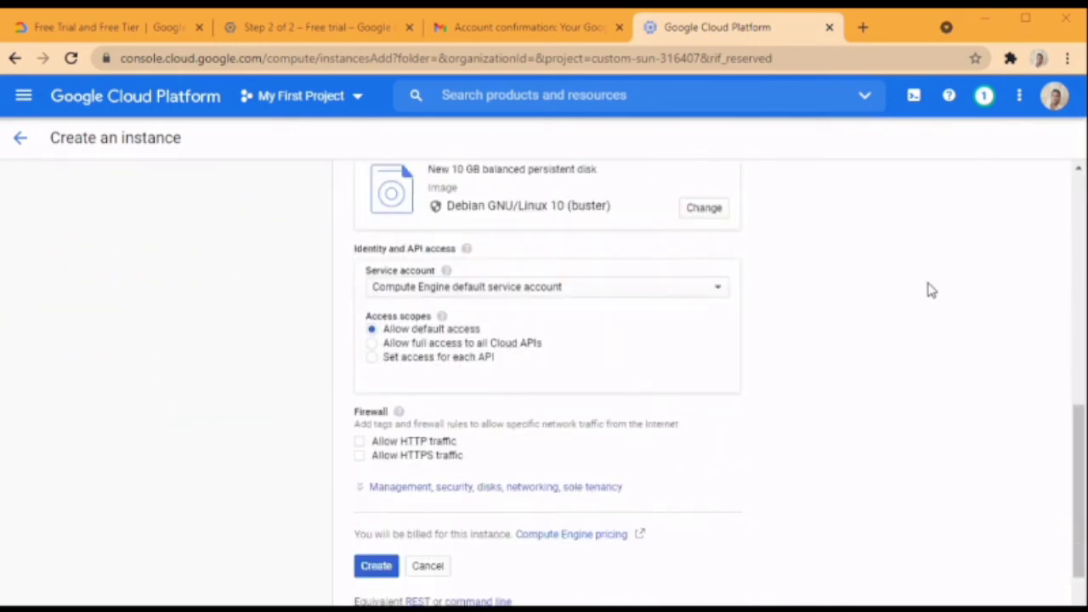
pyautogui.scroll(7, 931, 290)
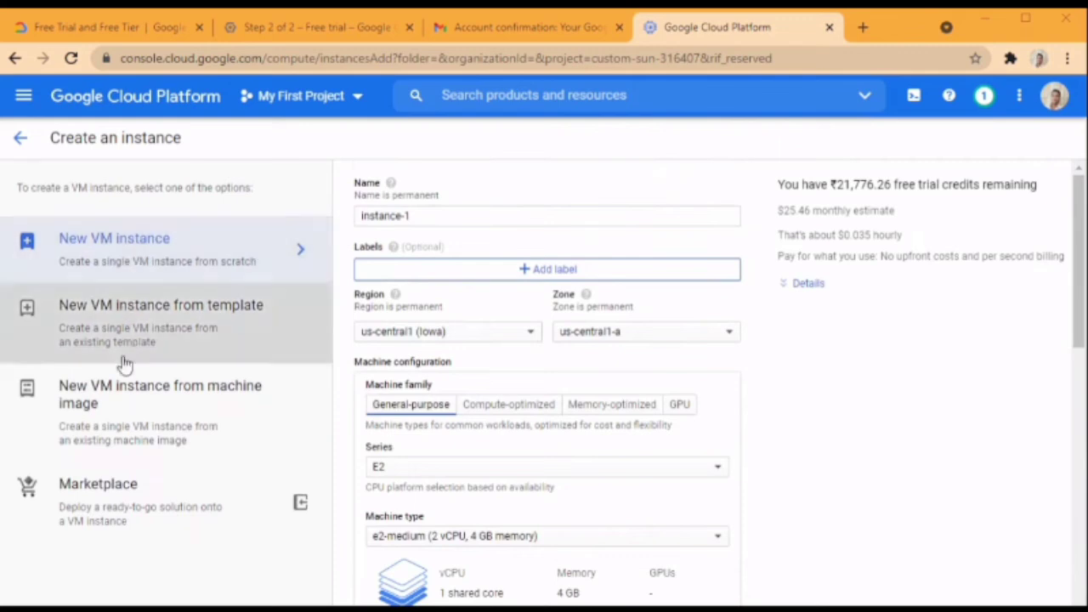
# Browse the console's product navigation, including Anthos, the partner solutions, Recommendations AI and AI Platform, and return to the instance form.
pyautogui.click(25, 97)
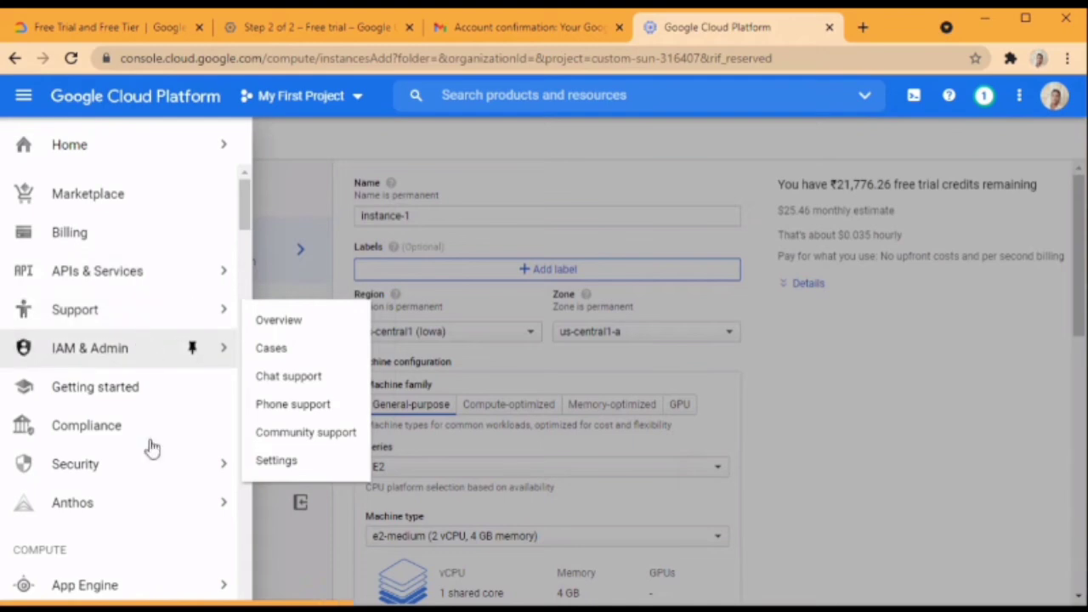
pyautogui.moveTo(142, 477)
pyautogui.moveTo(151, 507)
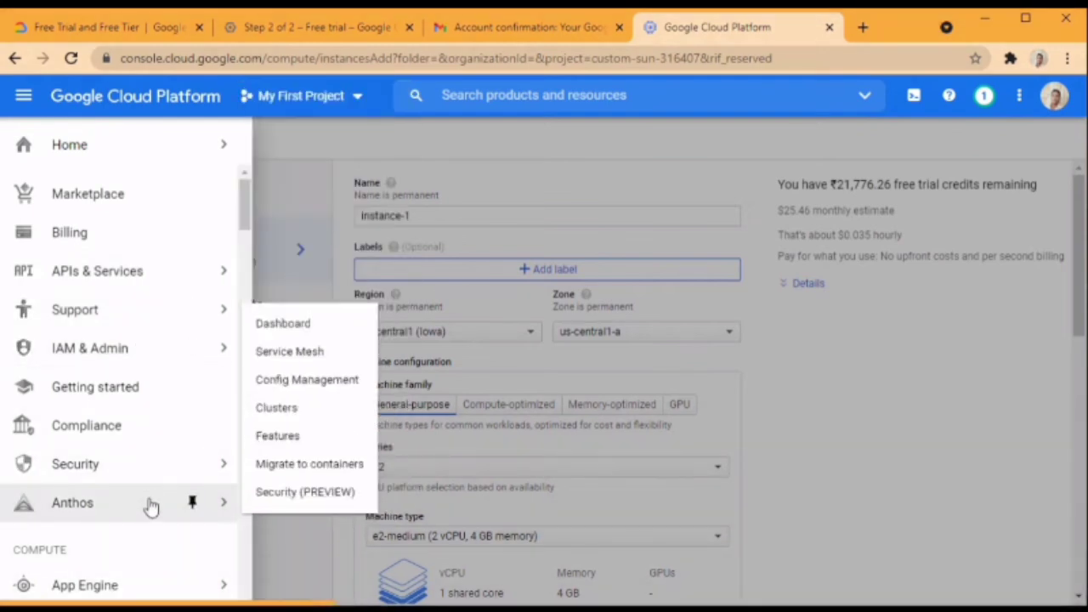
pyautogui.scroll(-5, 154, 507)
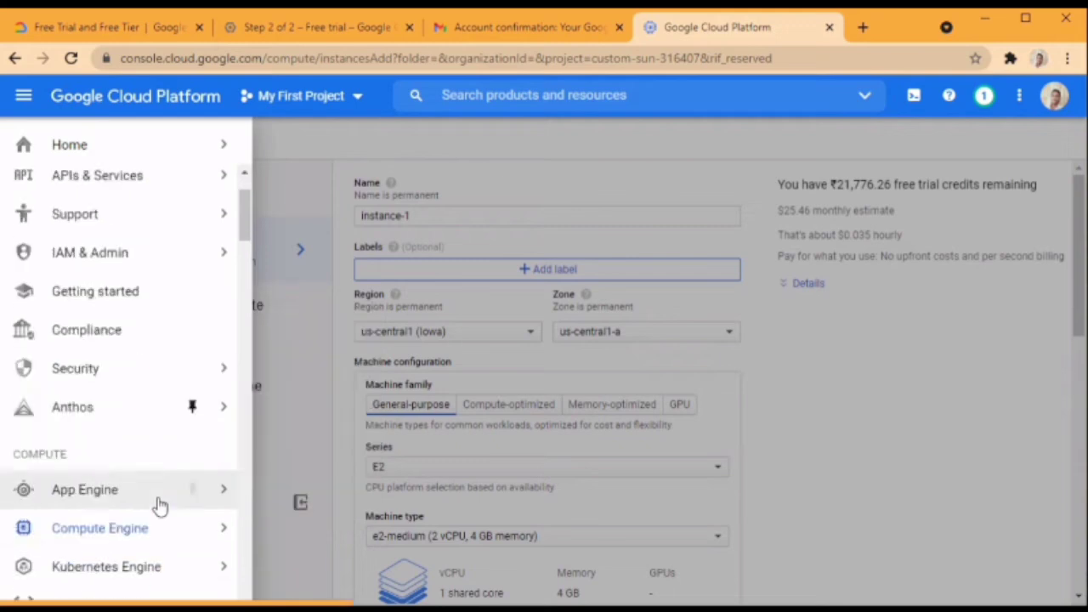
pyautogui.scroll(-15, 160, 507)
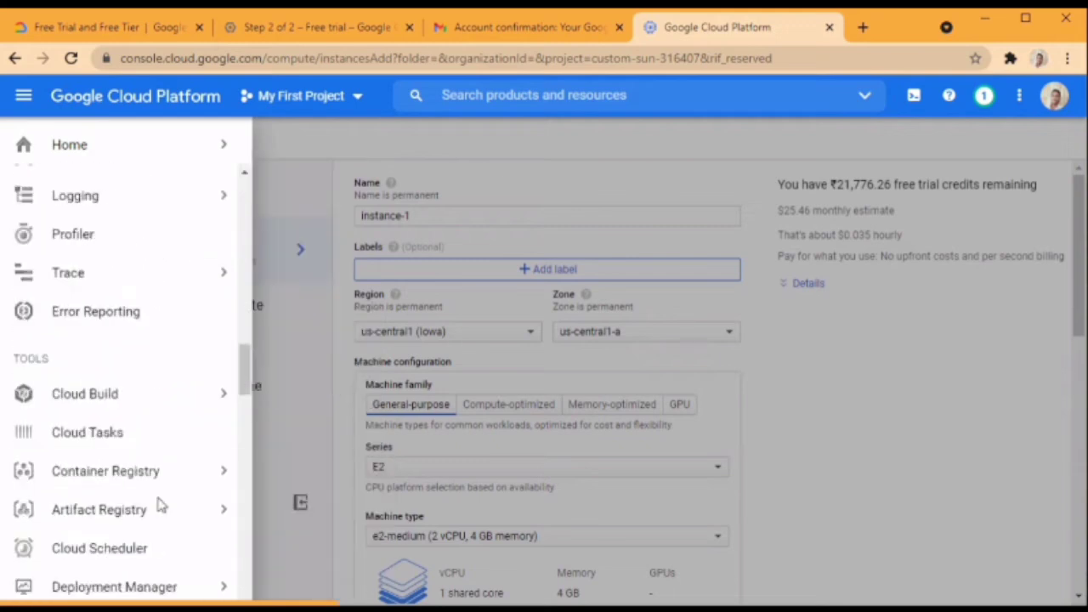
pyautogui.scroll(-5, 160, 507)
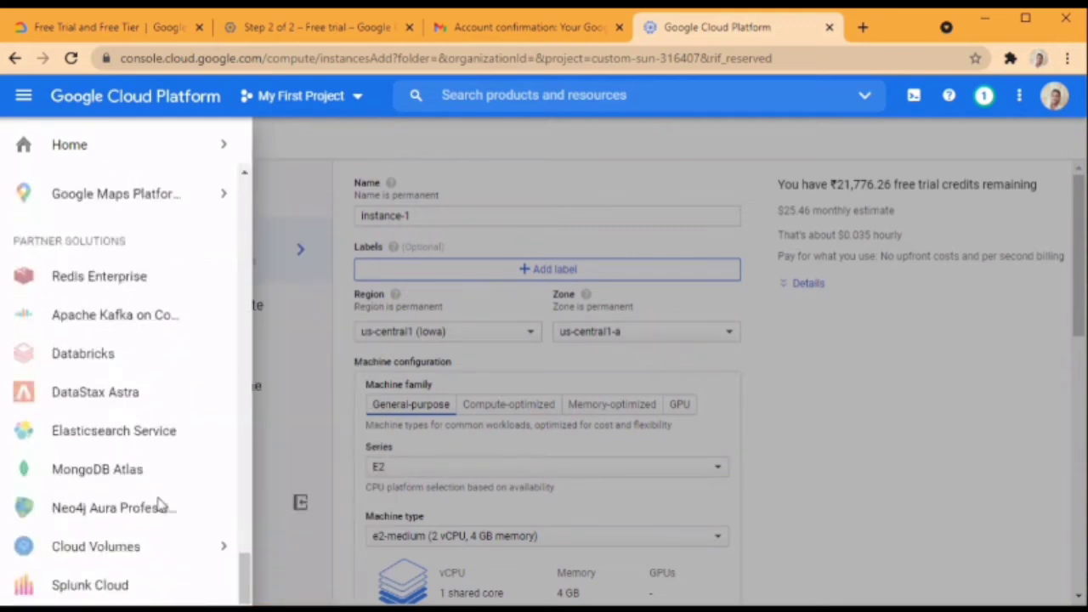
pyautogui.scroll(3, 115, 306)
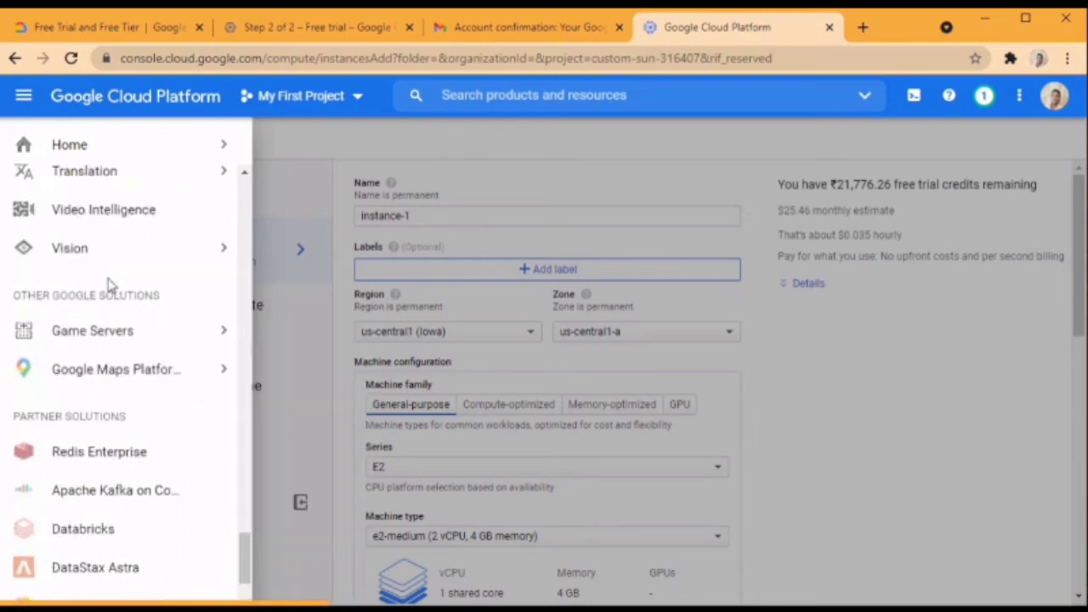
pyautogui.scroll(6, 107, 244)
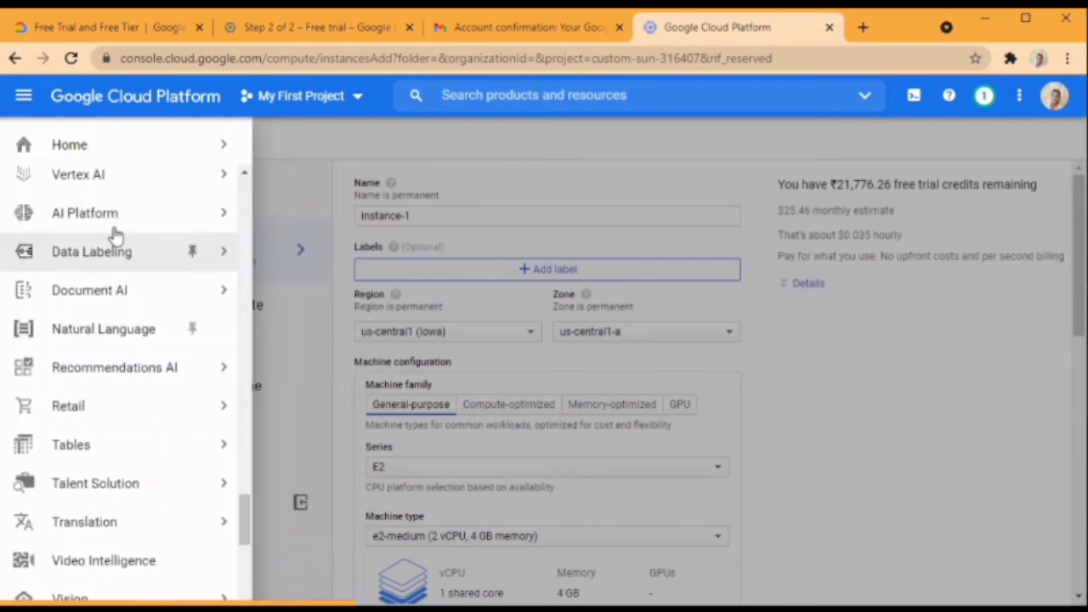
pyautogui.moveTo(140, 371)
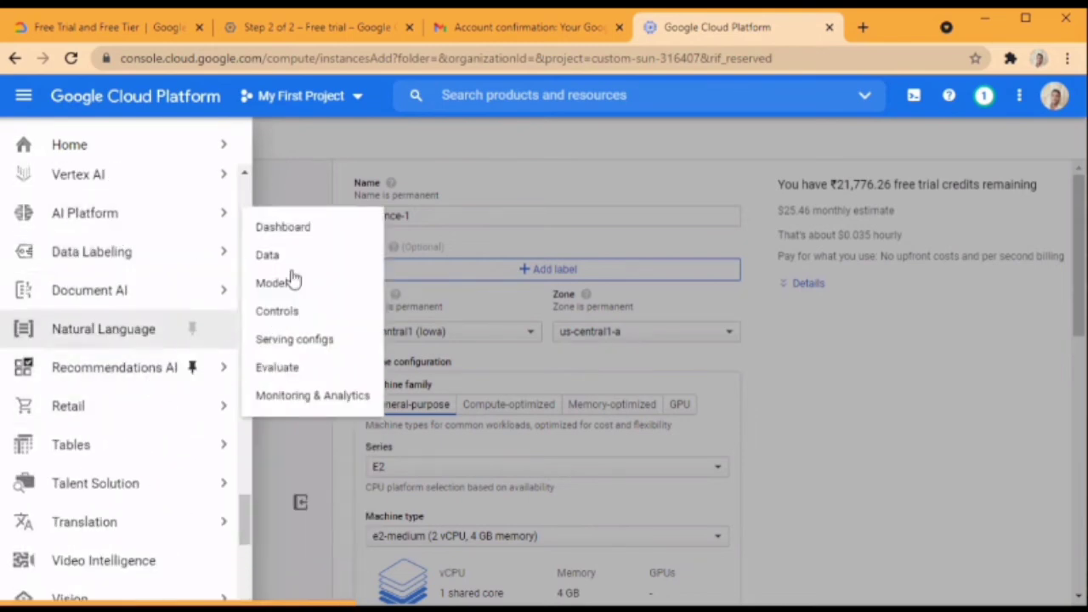
pyautogui.moveTo(134, 216)
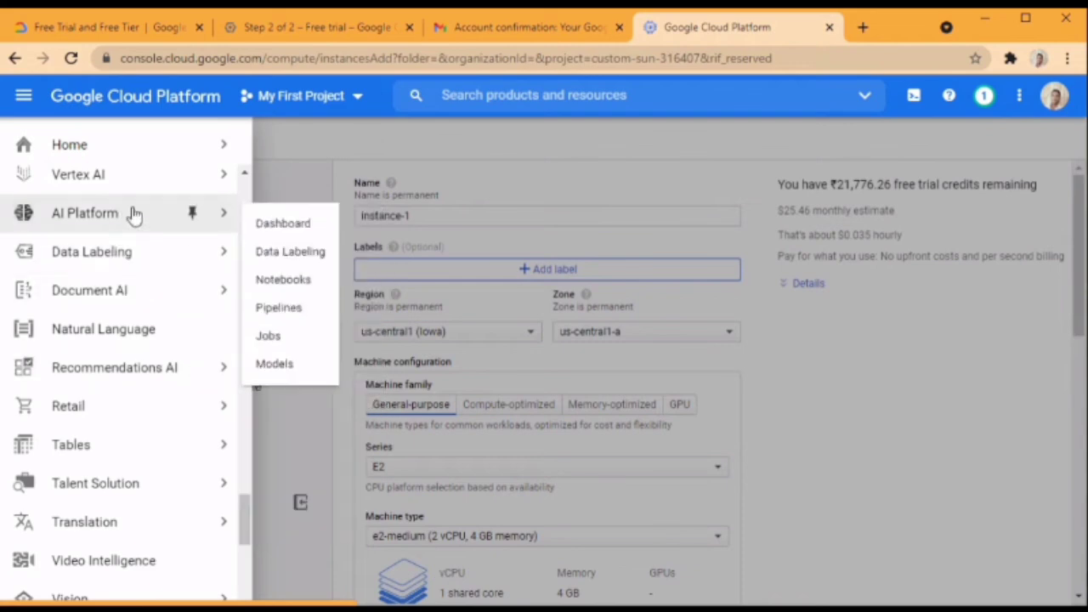
pyautogui.click(678, 249)
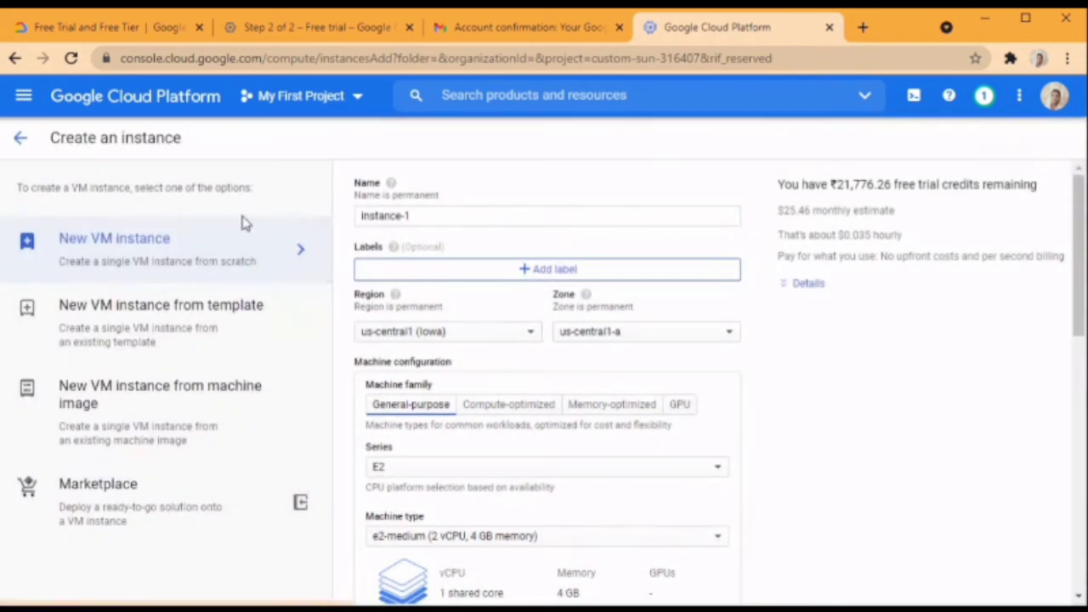